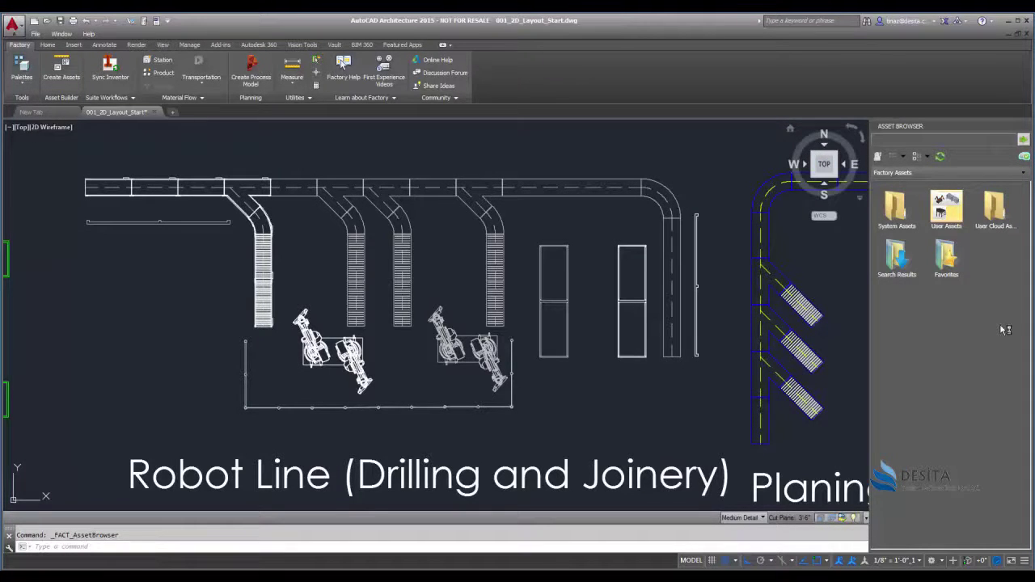
Download the Adjustable Height Work Table from System Assets > Architectural > Furniture and start inserting it.
double_click(897, 212)
double_click(898, 212)
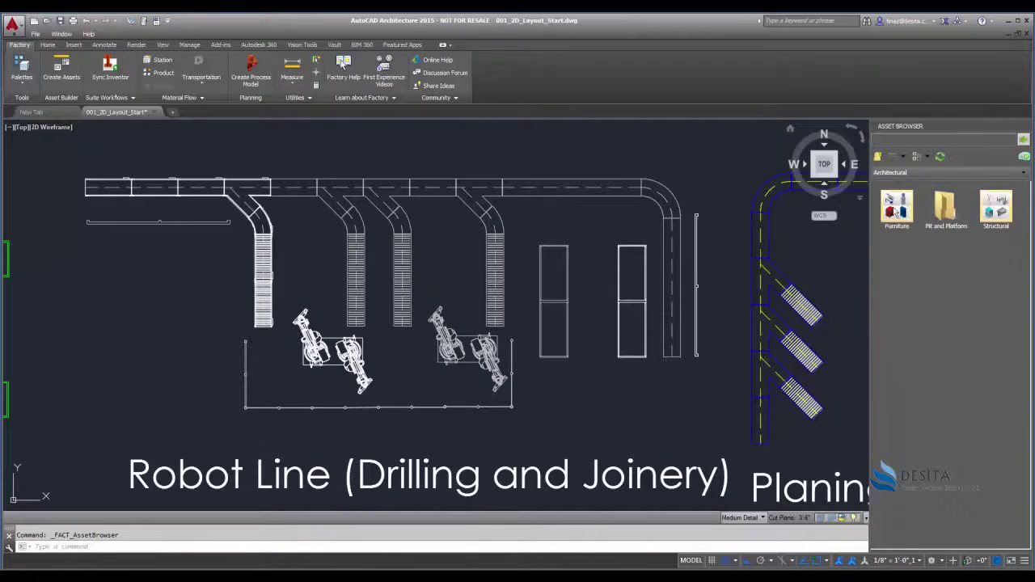
double_click(898, 211)
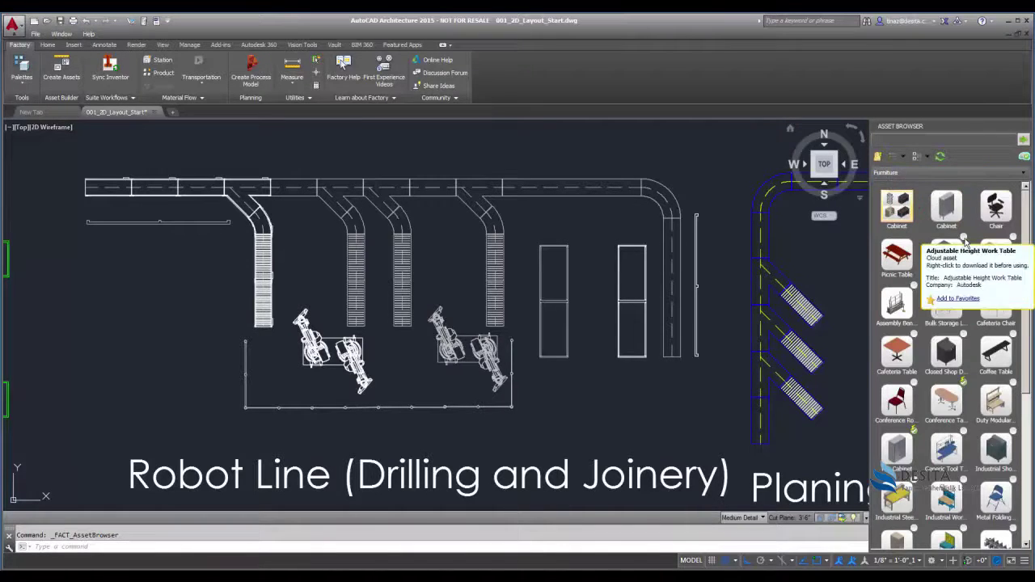
right_click(946, 252)
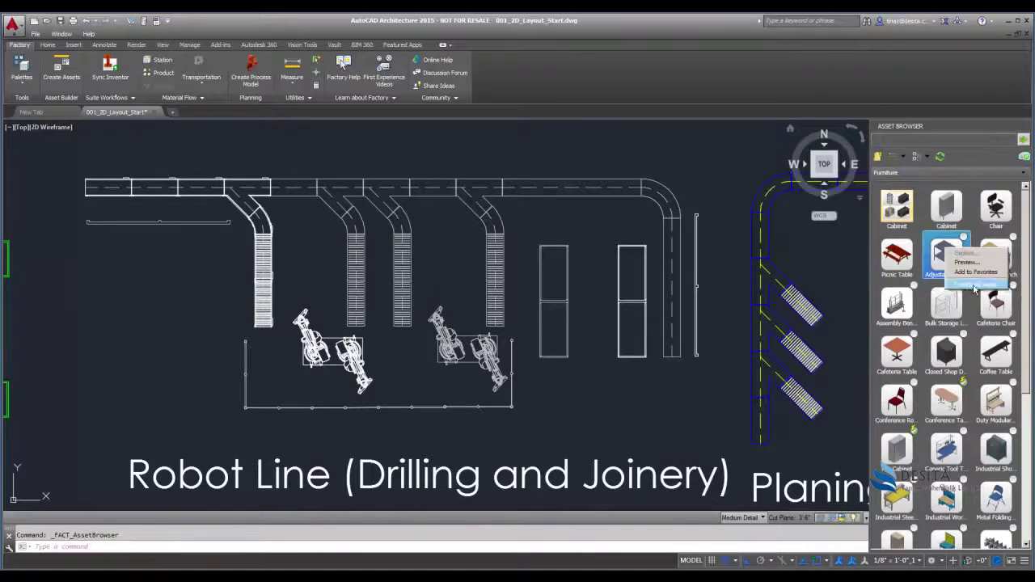
left_click(964, 255)
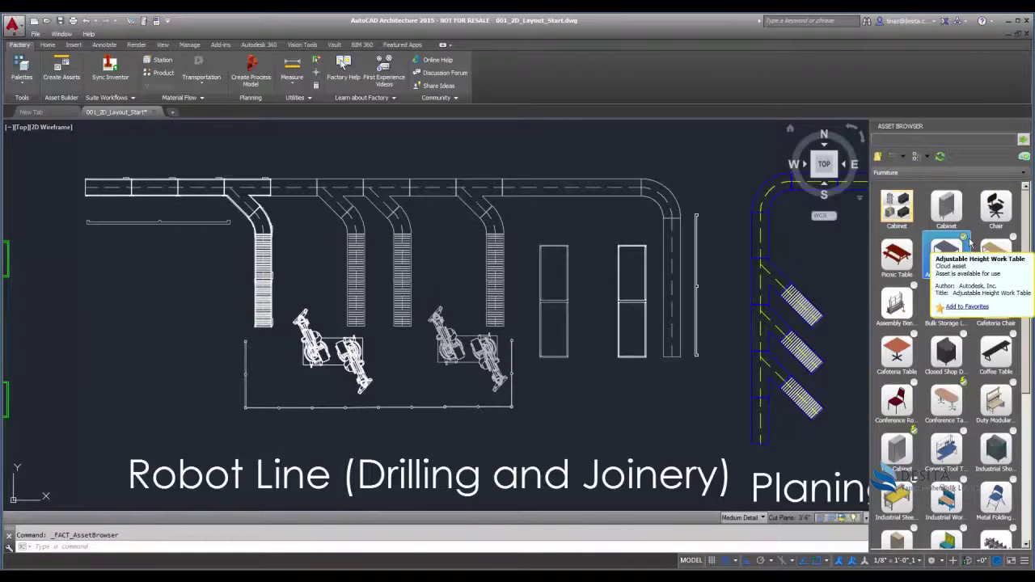
left_click(962, 247)
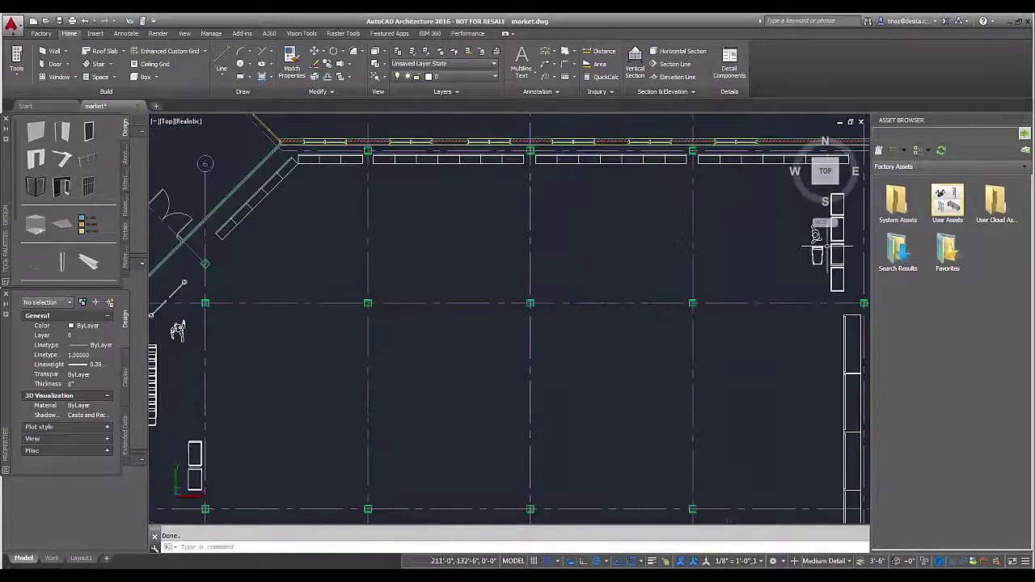
Zoom around the market.dwg floor plan, then open the System Assets folder to list its categories.
scroll(768, 263, "down", 1)
scroll(768, 263, "down", 3)
scroll(570, 371, "up", 5)
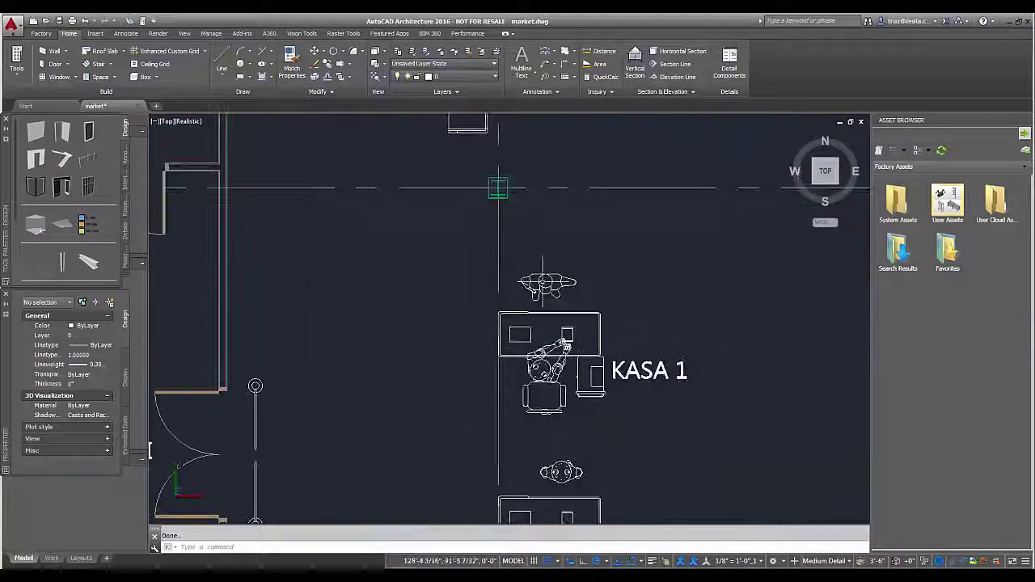
scroll(526, 420, "down", 3)
scroll(525, 421, "down", 1)
scroll(722, 411, "up", 5)
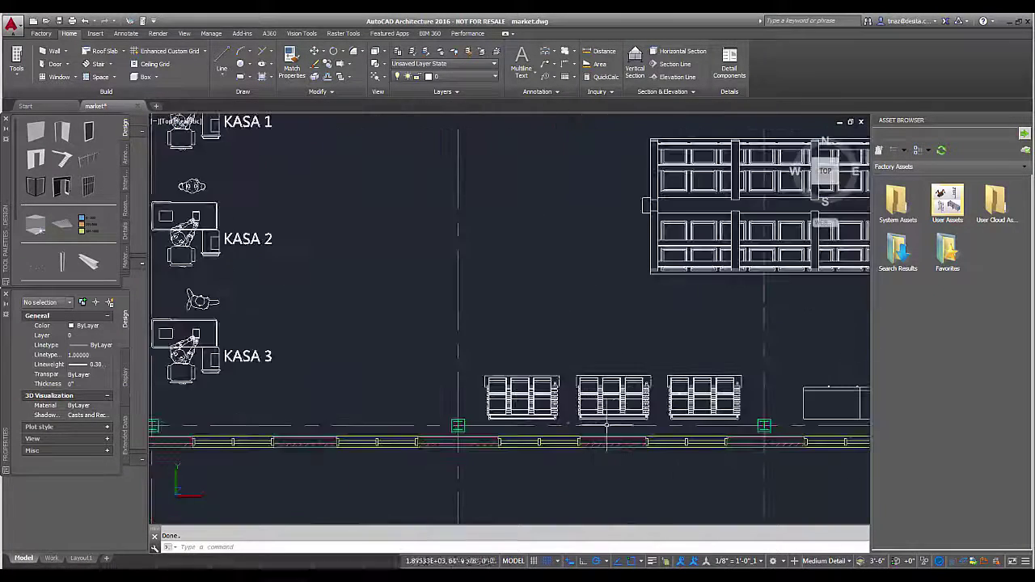
scroll(566, 316, "down", 3)
scroll(574, 308, "down", 4)
scroll(687, 323, "down", 4)
scroll(692, 332, "up", 5)
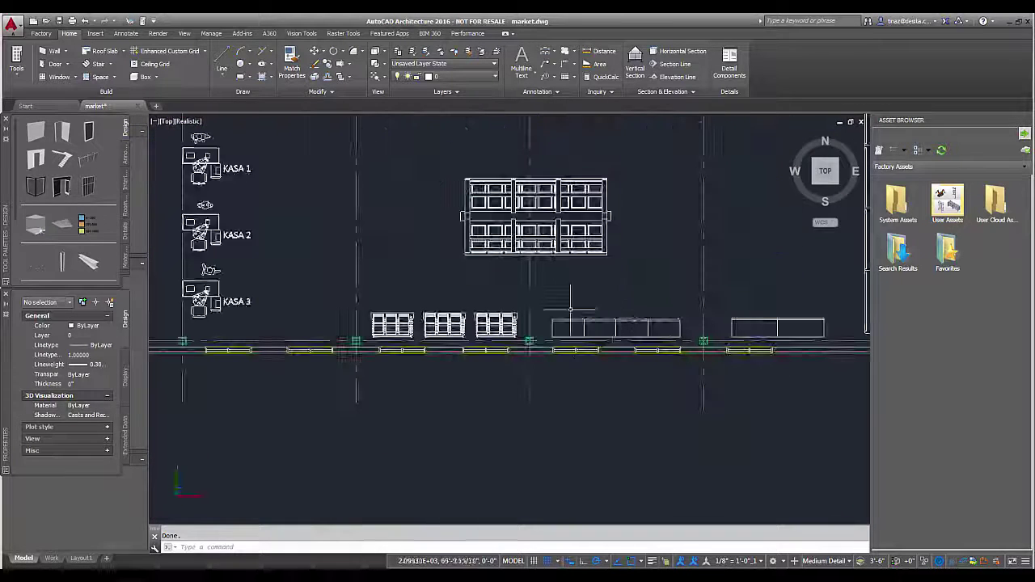
scroll(639, 283, "down", 3)
scroll(628, 270, "up", 5)
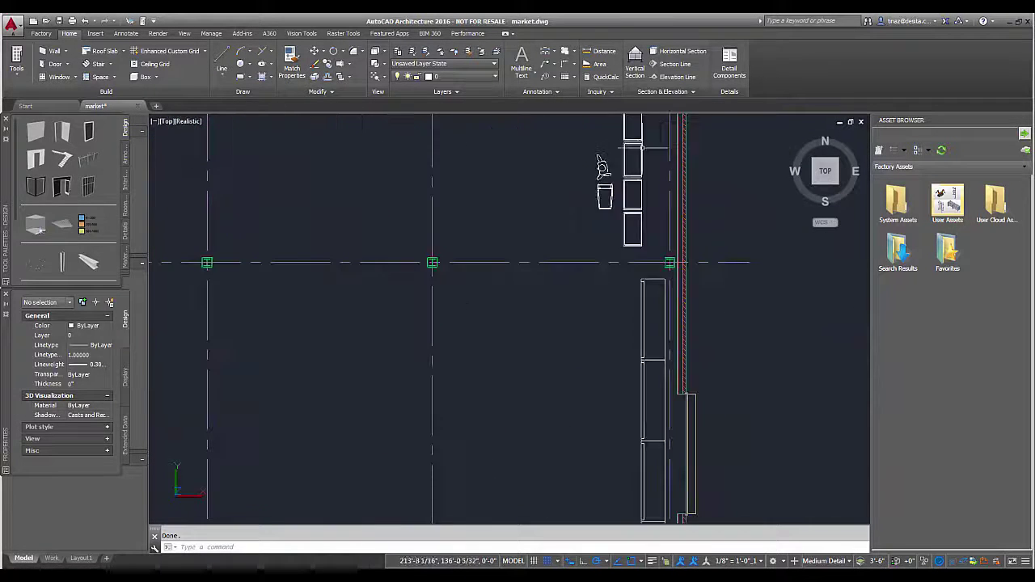
scroll(605, 312, "up", 2)
scroll(606, 312, "down", 5)
scroll(607, 324, "down", 2)
scroll(362, 256, "up", 3)
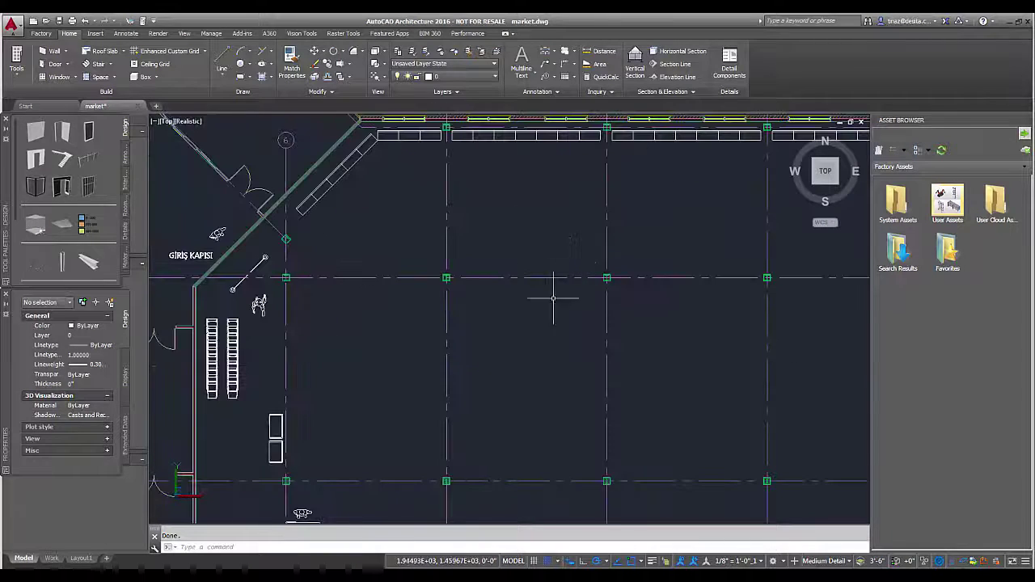
scroll(541, 323, "down", 3)
scroll(541, 323, "down", 3)
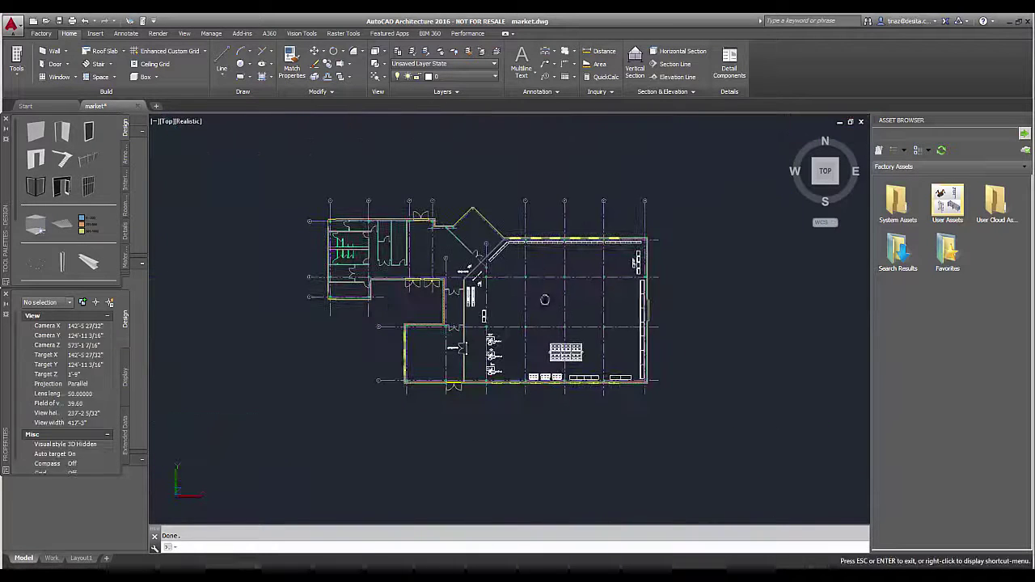
double_click(903, 204)
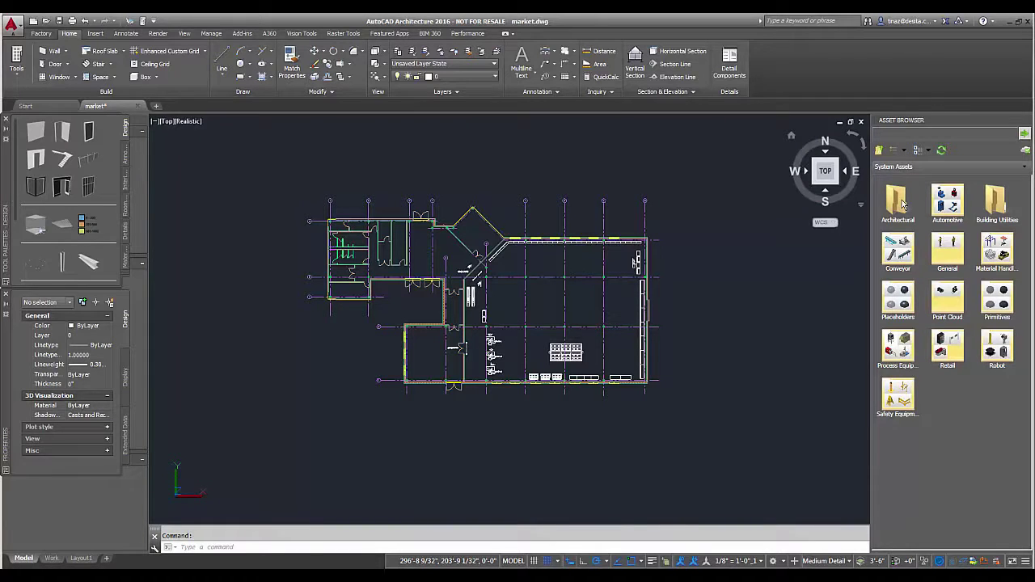
Browse to System Assets > Retail > Shelf and start inserting Gondola Shelving.
left_click(879, 150)
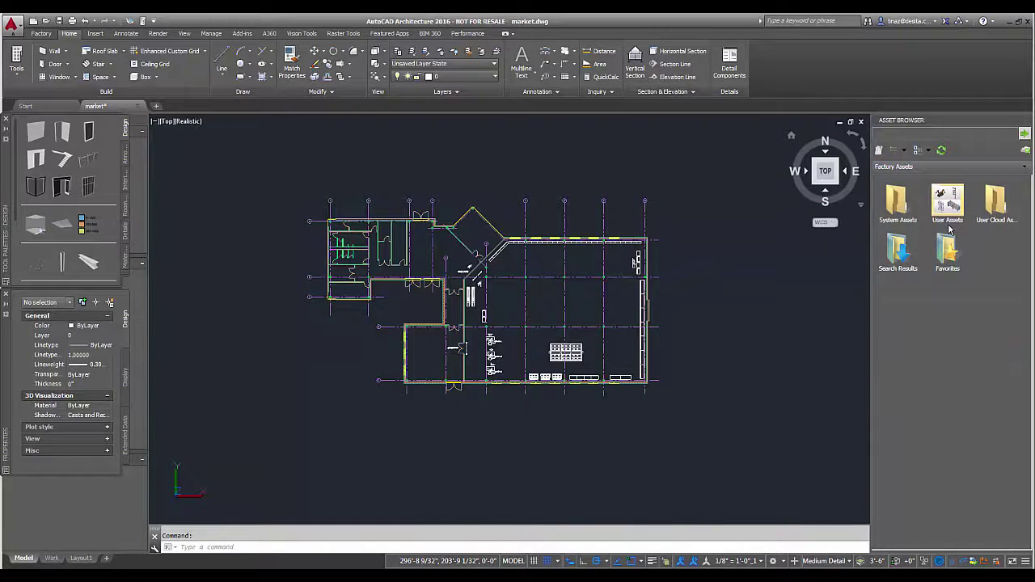
double_click(897, 202)
double_click(948, 346)
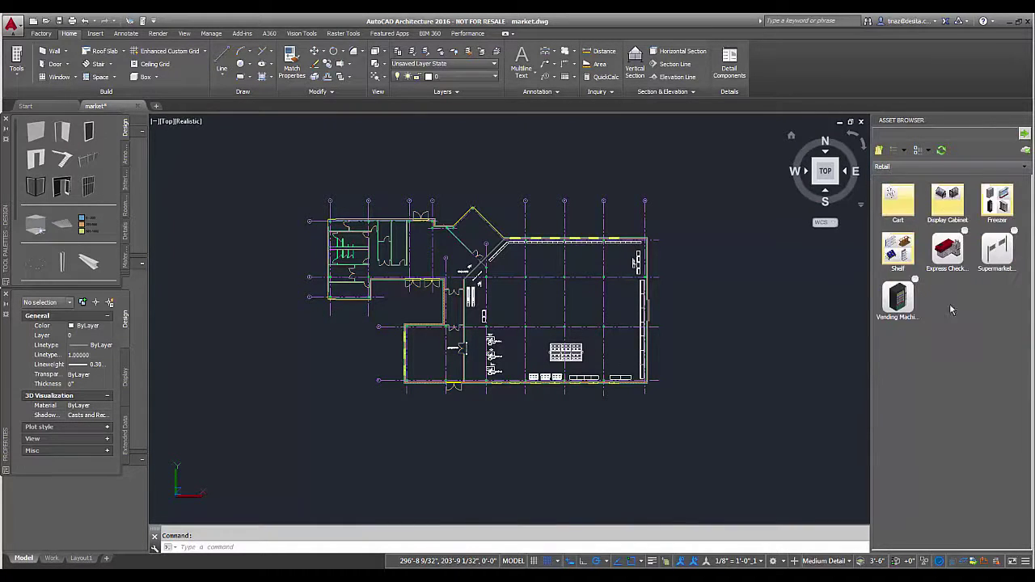
double_click(903, 257)
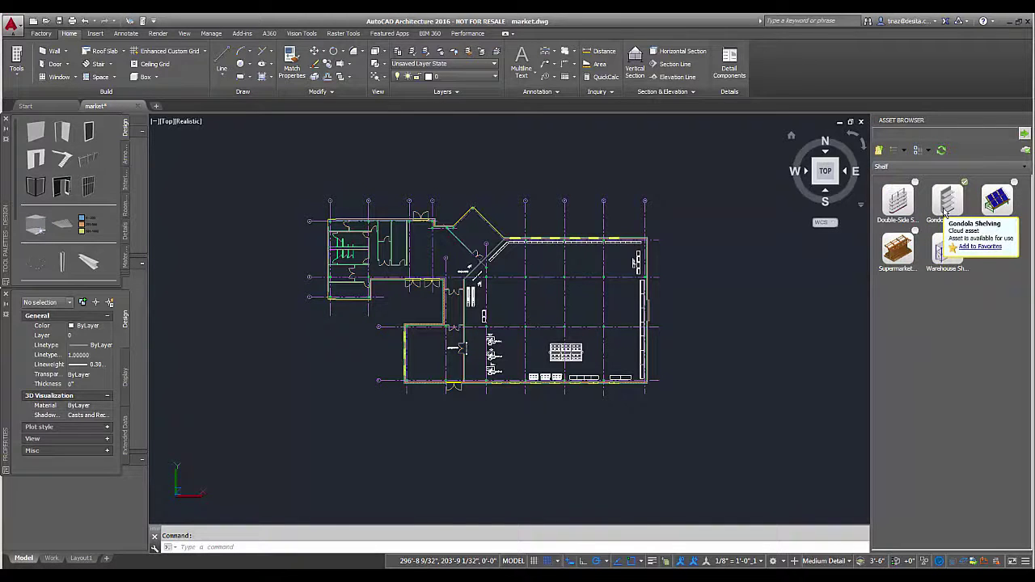
left_click(945, 212)
Set the shelf's corner as base point, place it on the grid line, and confirm its rotation.
scroll(514, 287, "up", 3)
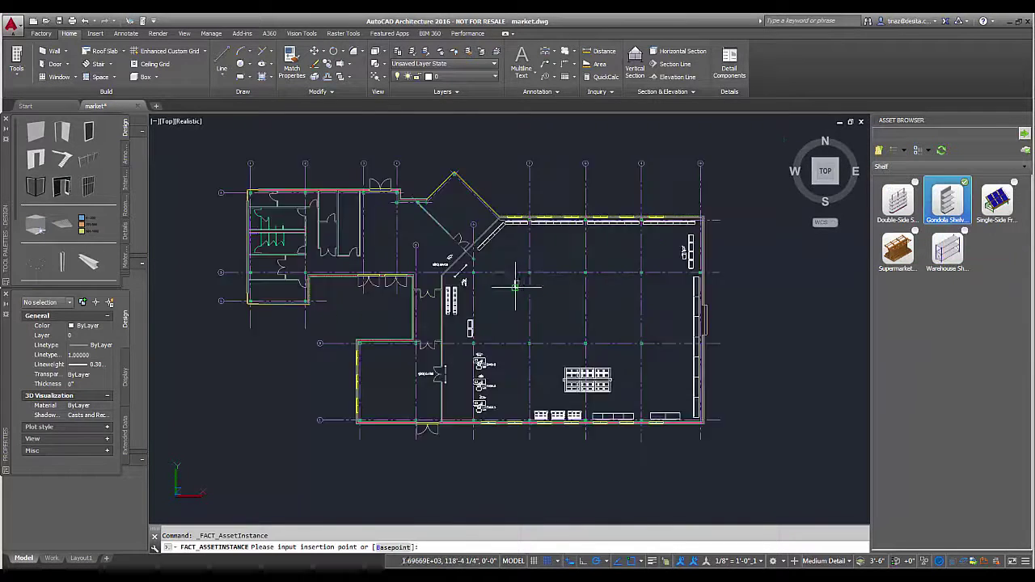
scroll(514, 287, "up", 1)
scroll(514, 286, "up", 2)
right_click(516, 284)
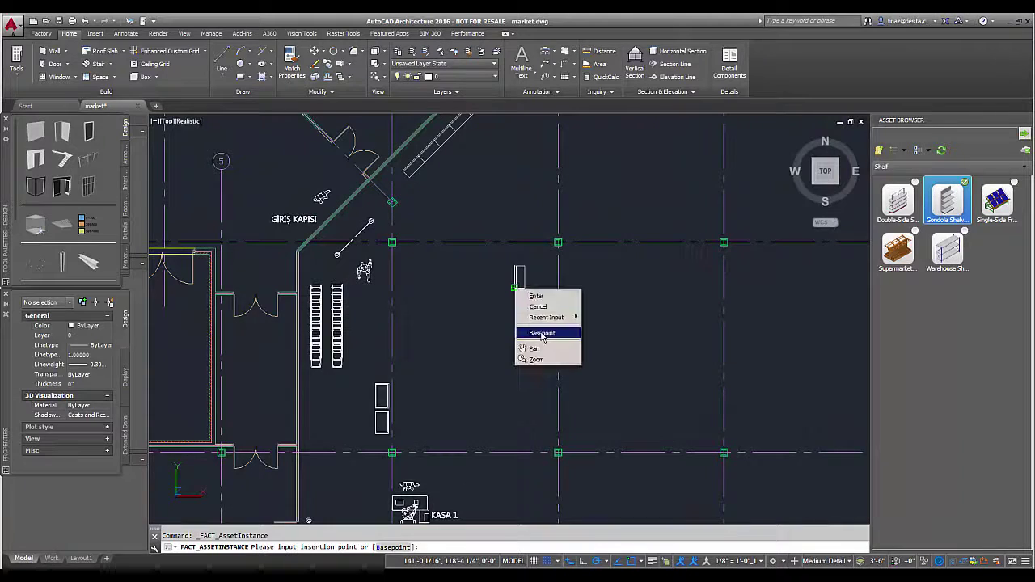
left_click(535, 331)
scroll(492, 331, "up", 4)
left_click(492, 331)
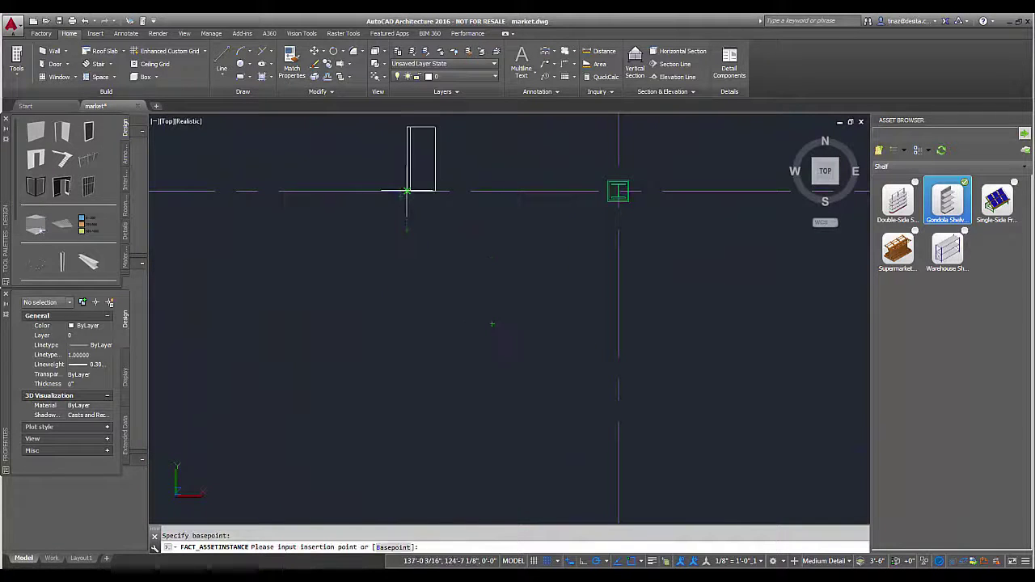
left_click(407, 191)
left_click(408, 150)
right_click(416, 309)
left_click(428, 317)
scroll(428, 317, "down", 3)
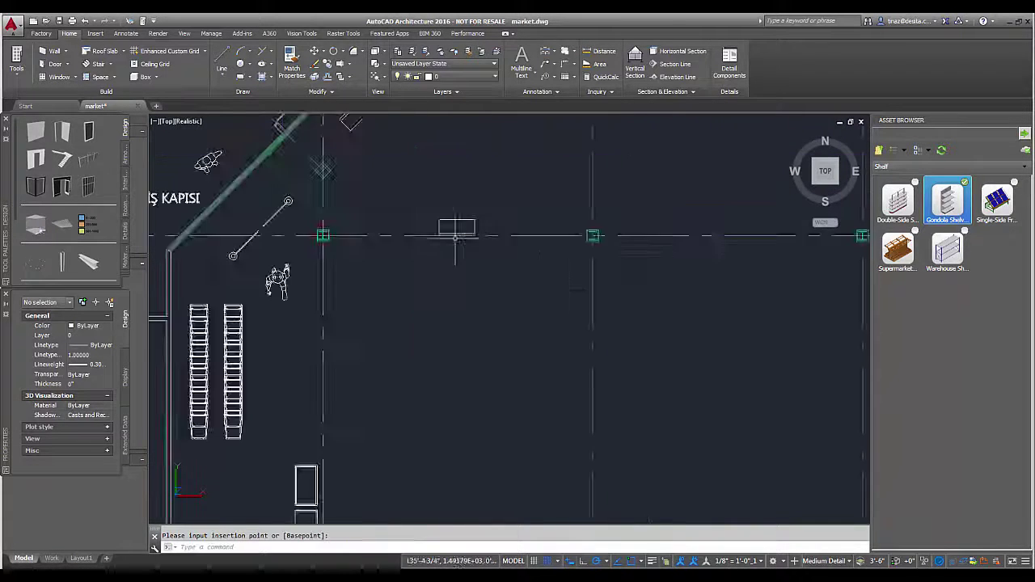
scroll(346, 132, "up", 2)
Copy the placed shelf twice to the right to make a row of three.
key("Escape")
left_click(429, 212)
left_click(517, 243)
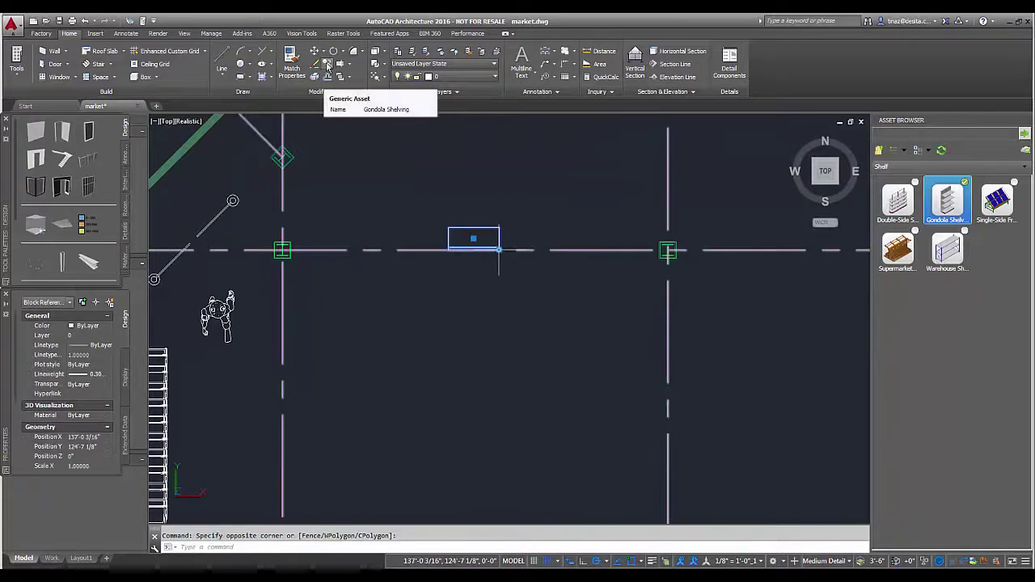
left_click(313, 63)
left_click(499, 227)
left_click(499, 227)
left_click(549, 228)
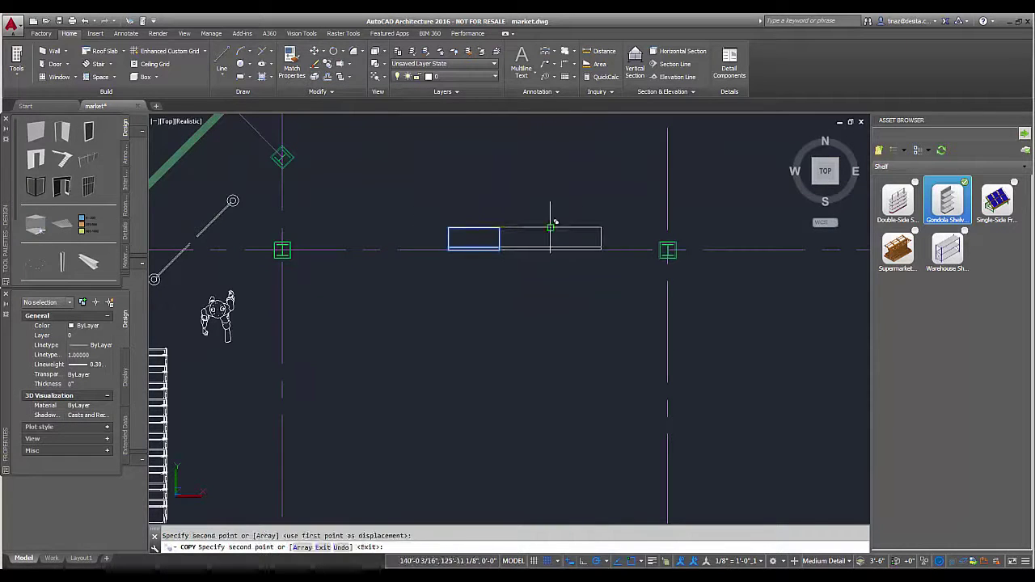
right_click(496, 164)
left_click(502, 166)
Copy the three-shelf row past the next grid line.
left_click(439, 185)
left_click(614, 259)
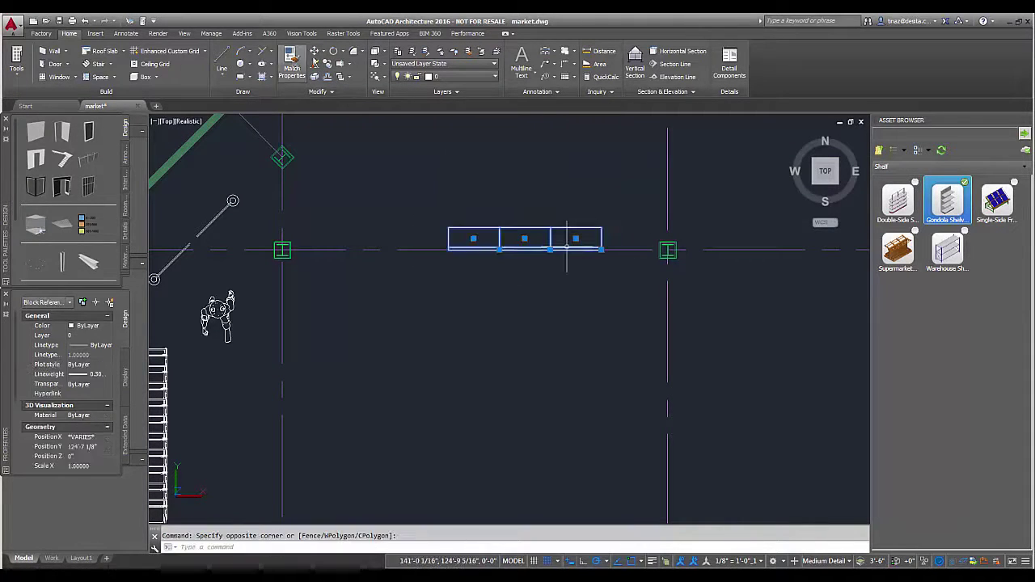
left_click(314, 63)
left_click(448, 227)
middle_click_drag(548, 267, 432, 286)
scroll(611, 245, "up", 3)
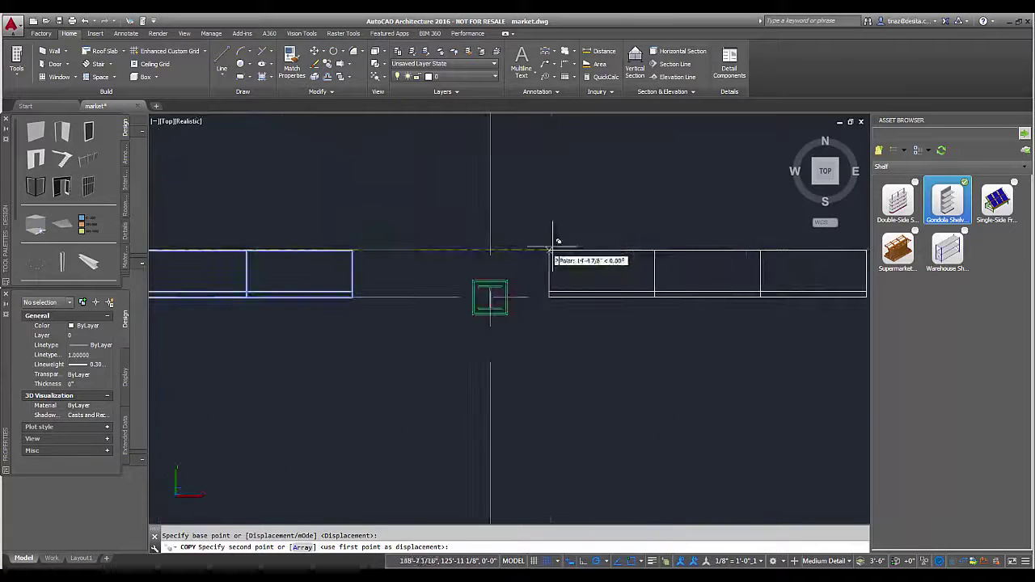
left_click(619, 251)
scroll(441, 264, "down", 2)
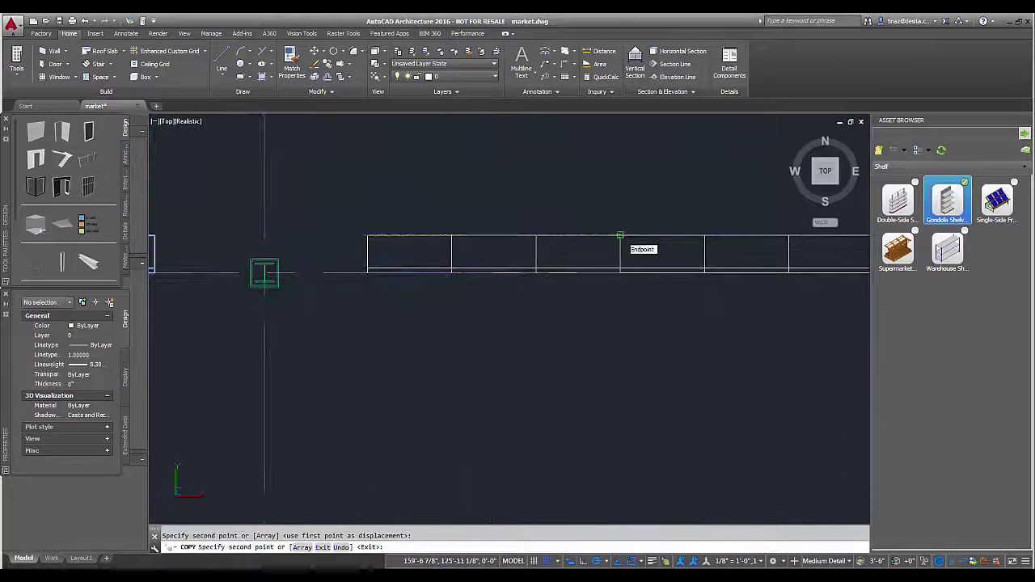
scroll(643, 245, "down", 2)
right_click(490, 315)
left_click(504, 321)
Move the new shelves slightly further right with the M command.
key("Escape")
left_click(397, 245)
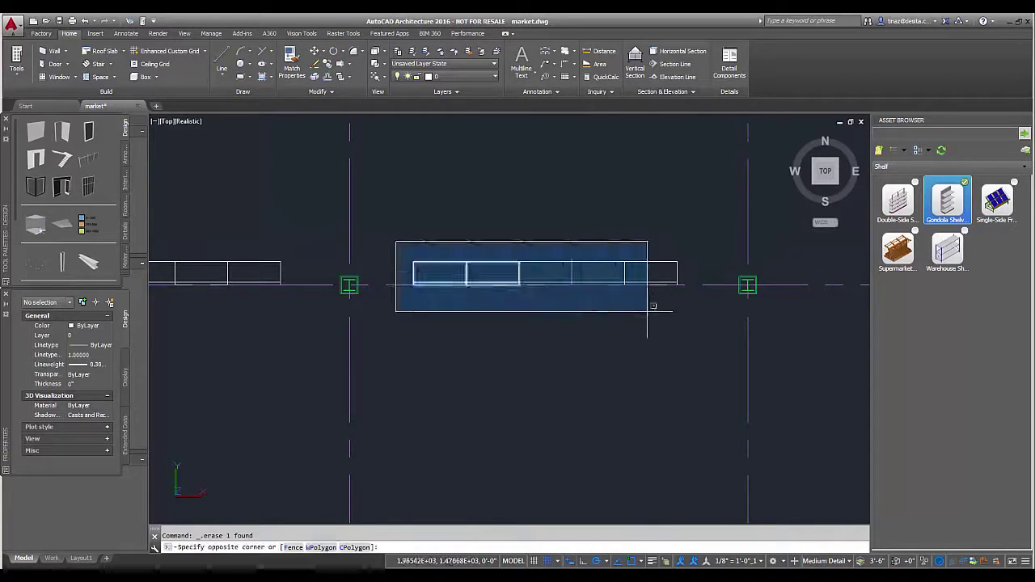
left_click(679, 305)
type("m")
key("Return")
left_click(413, 261)
scroll(429, 257, "down", 2)
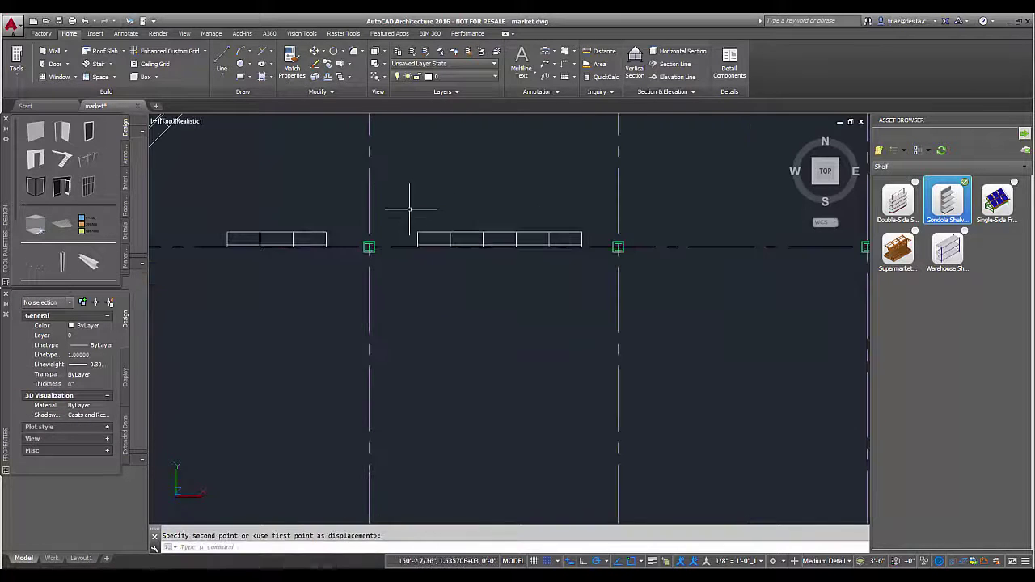
left_click(416, 232)
Copy the five-shelf row with CO from one grid point to the next.
left_click(405, 222)
type("co")
key("Return")
left_click(370, 246)
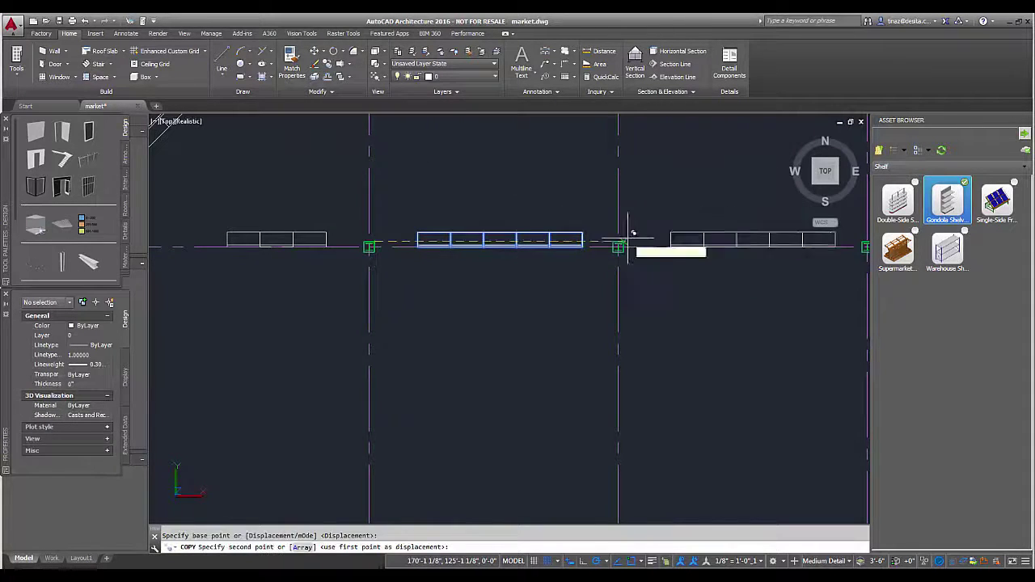
left_click(618, 247)
scroll(409, 202, "down", 4)
scroll(606, 222, "up", 5)
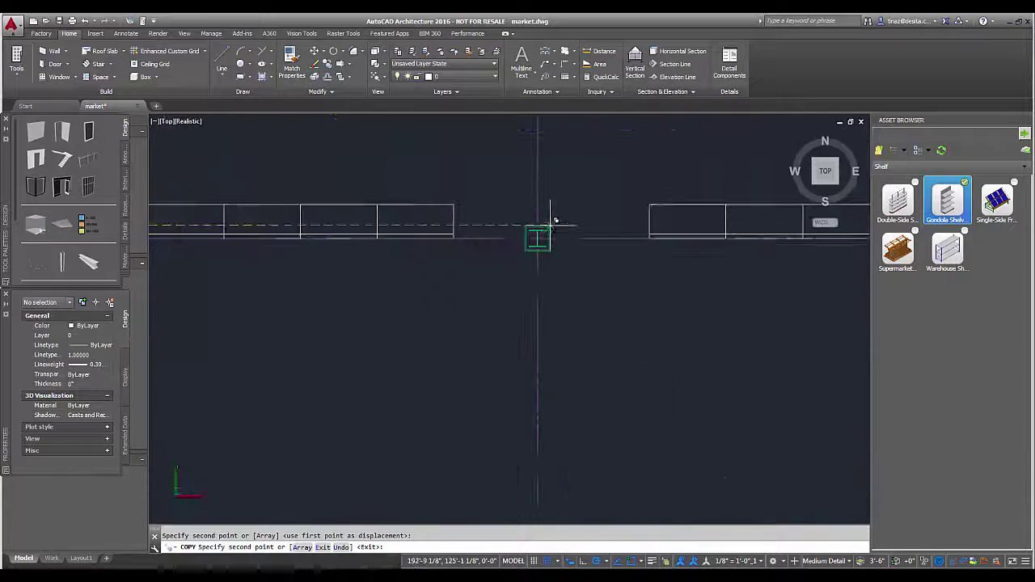
right_click(607, 259)
left_click(626, 263)
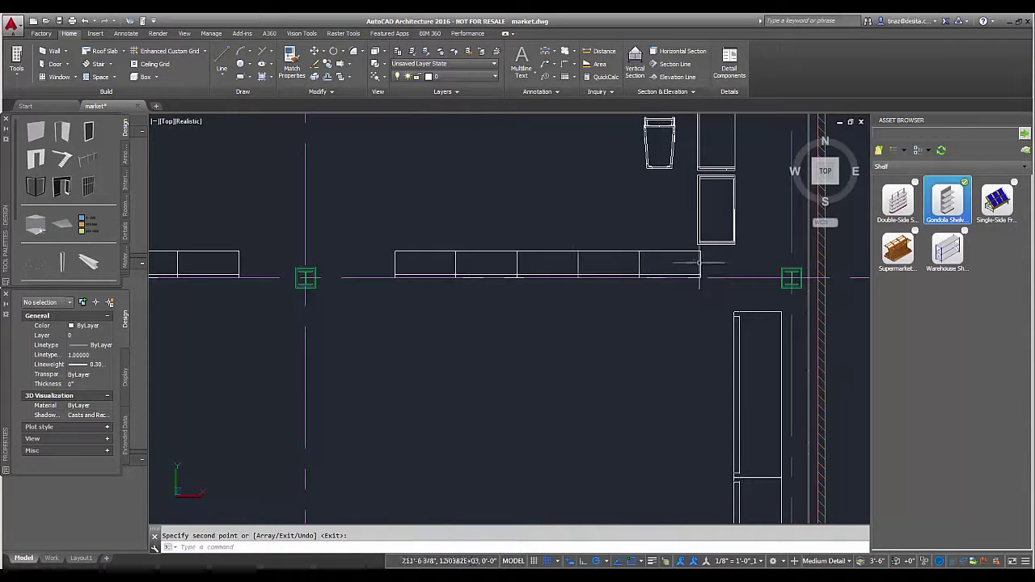
Window-select the three surplus shelves and delete them.
left_click(710, 235)
left_click(570, 299)
key("Delete")
scroll(580, 230, "down", 2)
scroll(581, 230, "down", 4)
Select the four top-row shelves and copy them with CO from a grid intersection to the row below.
scroll(451, 243, "up", 2)
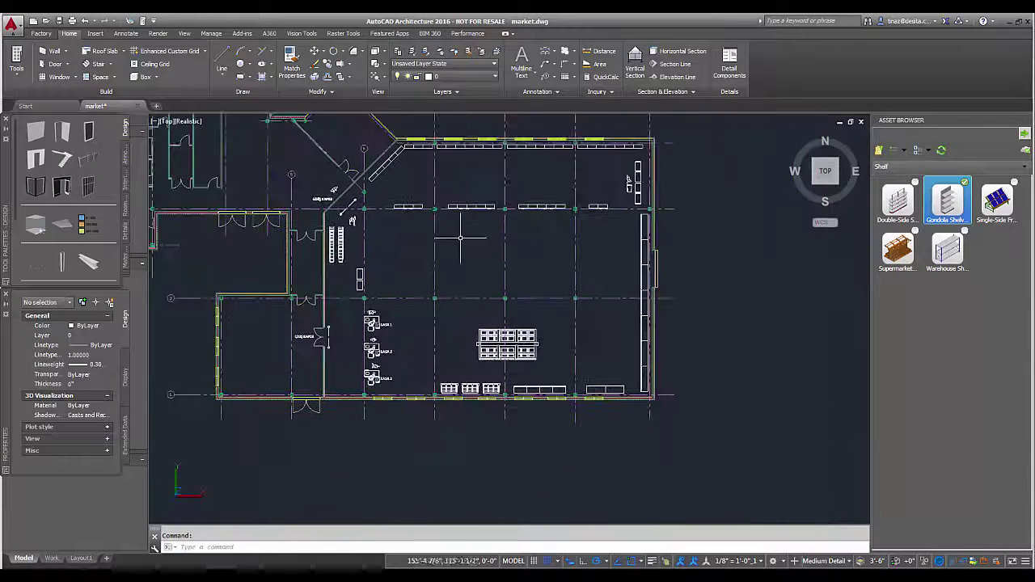
scroll(453, 202, "up", 2)
left_click(414, 194)
left_click(457, 176)
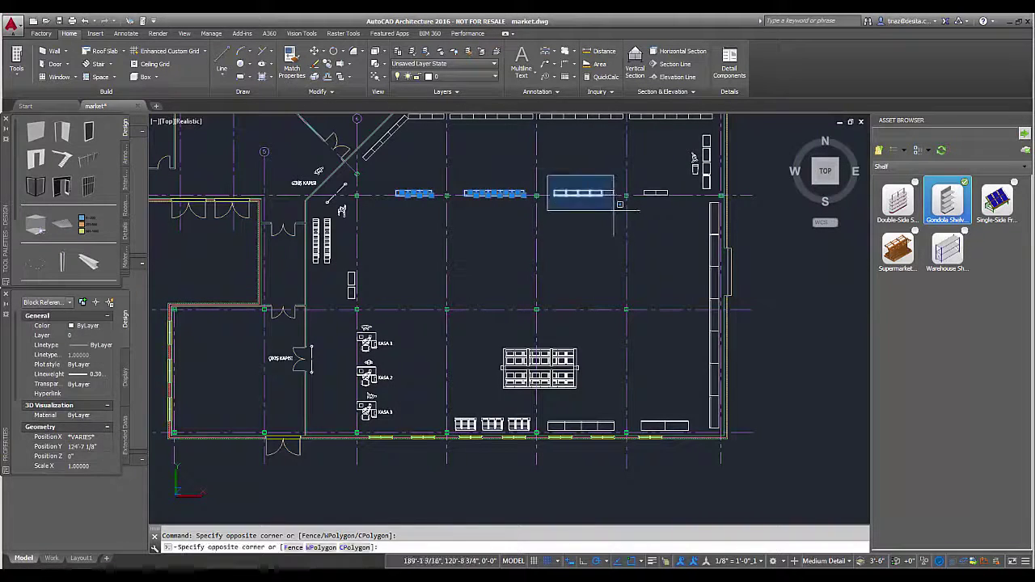
left_click(679, 211)
type("co")
key("Return")
scroll(566, 202, "up", 5)
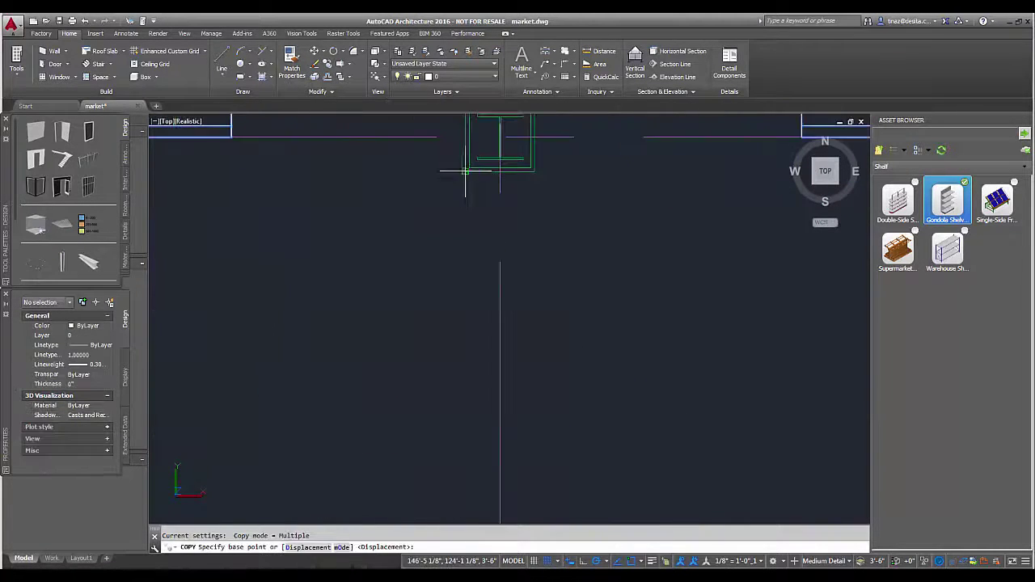
left_click(474, 161)
scroll(474, 202, "down", 5)
scroll(477, 259, "up", 5)
left_click(482, 257)
scroll(562, 243, "down", 3)
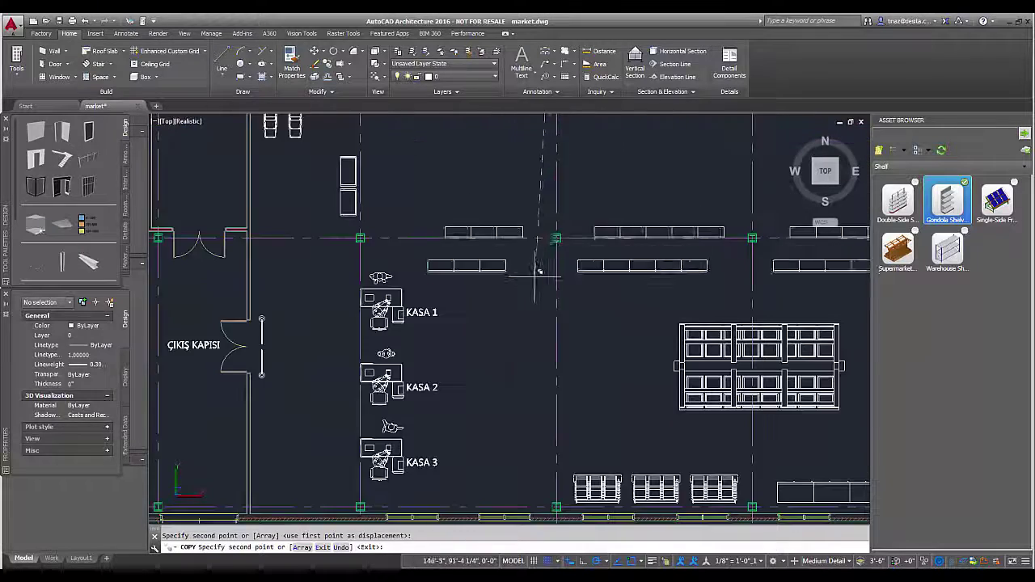
scroll(566, 243, "down", 2)
scroll(572, 230, "up", 2)
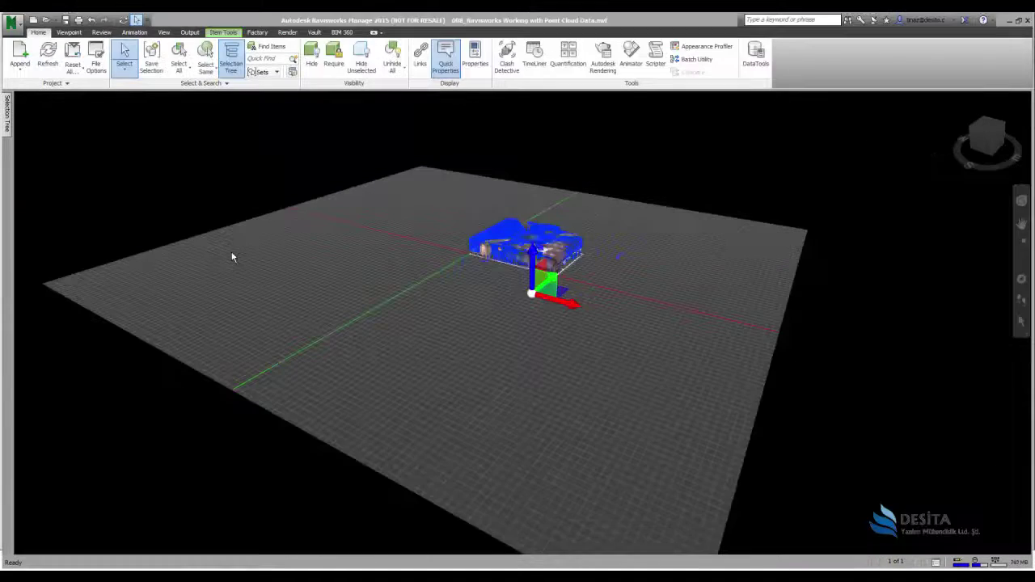
Jump to the saved Column viewpoint.
left_click(69, 33)
left_click(81, 55)
left_click(71, 69)
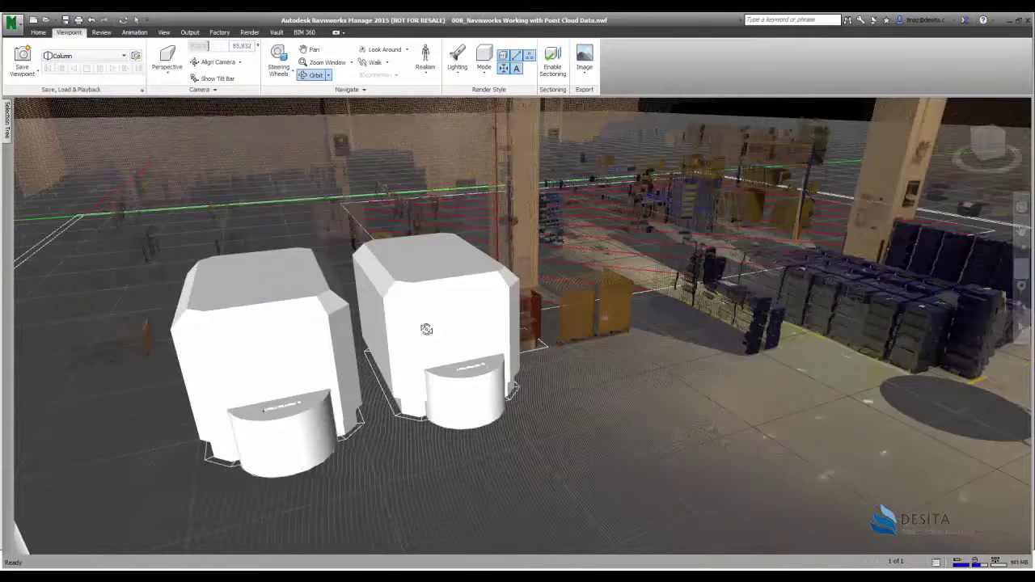
left_click(38, 33)
In Clash Detective, test both FARO scans against 008_CNC.iam and run the test.
left_click(506, 61)
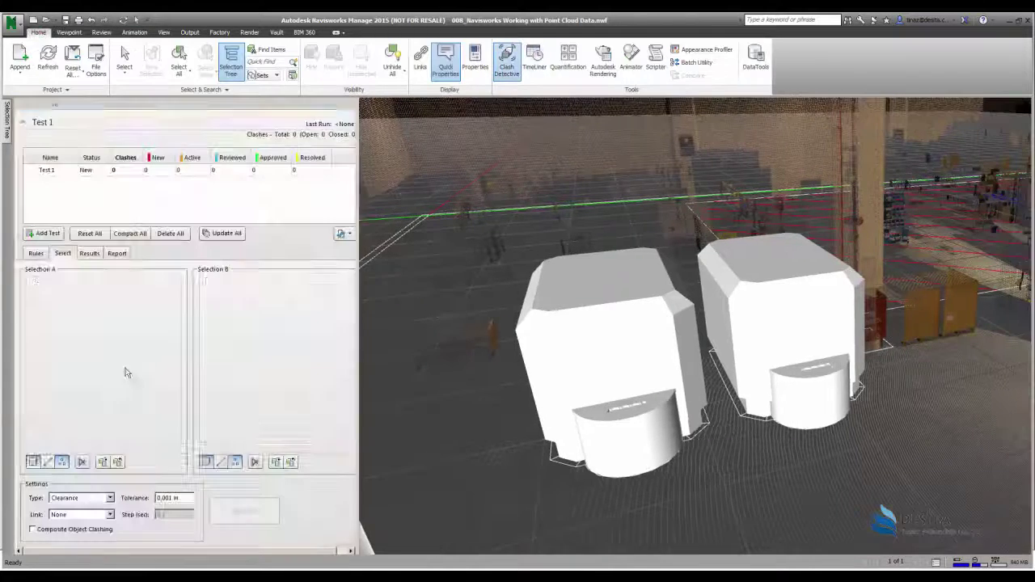
left_click(81, 313)
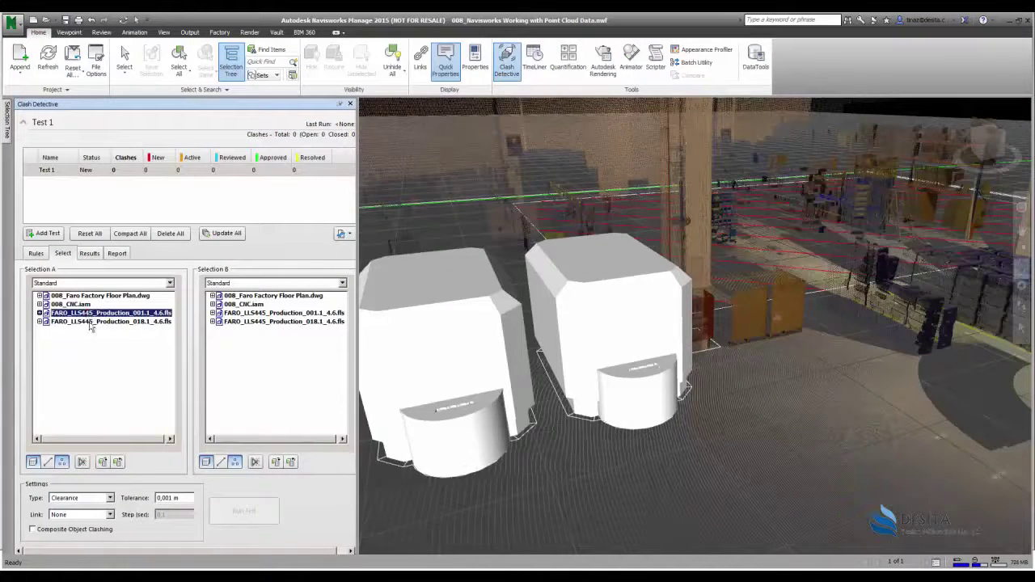
left_click(91, 322, "shift")
left_click(234, 305)
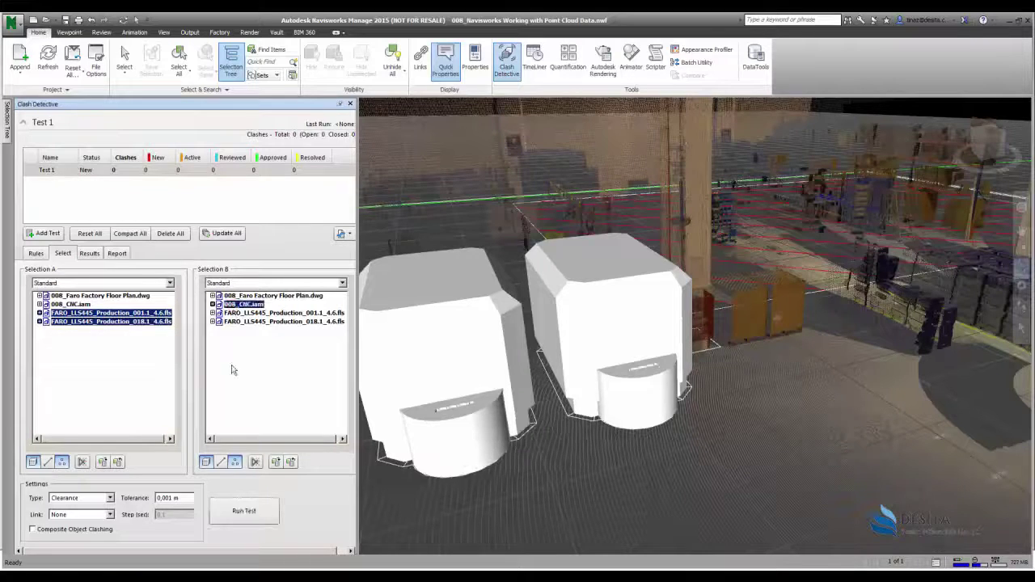
left_click(244, 512)
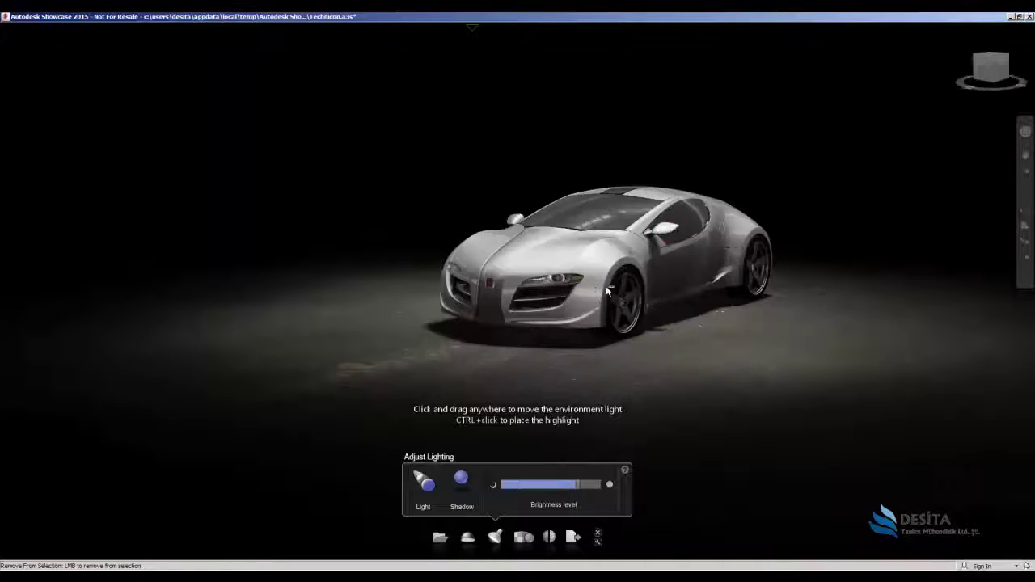
Drag the environment light across the car, then stretch the ground shadow toward the lower left.
left_click_drag(606, 287, 686, 287)
mouse_move(607, 302)
left_mouse_down()
mouse_move(731, 282)
mouse_move(640, 230)
left_mouse_up()
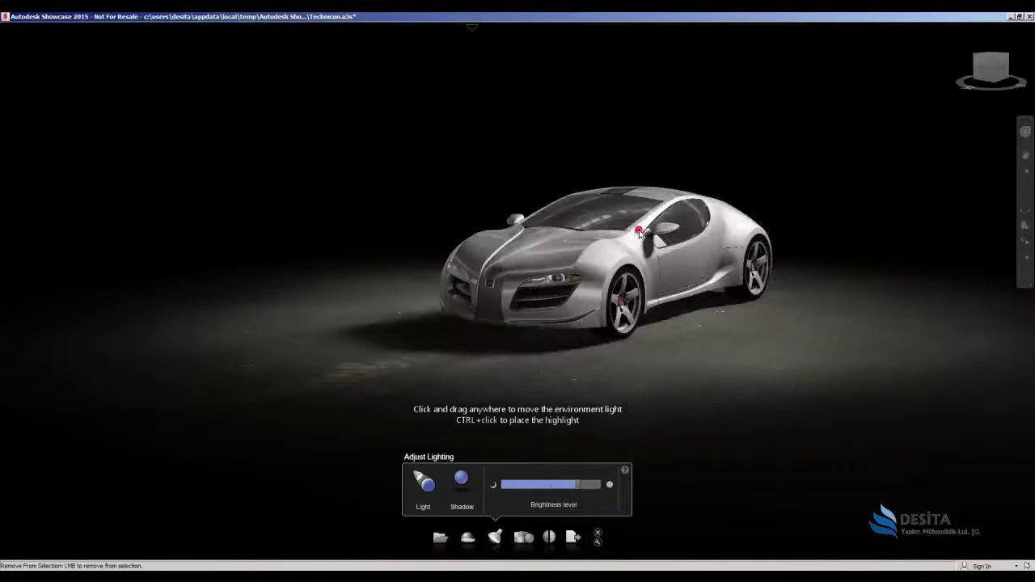
left_click(460, 481)
left_click_drag(359, 313, 373, 342)
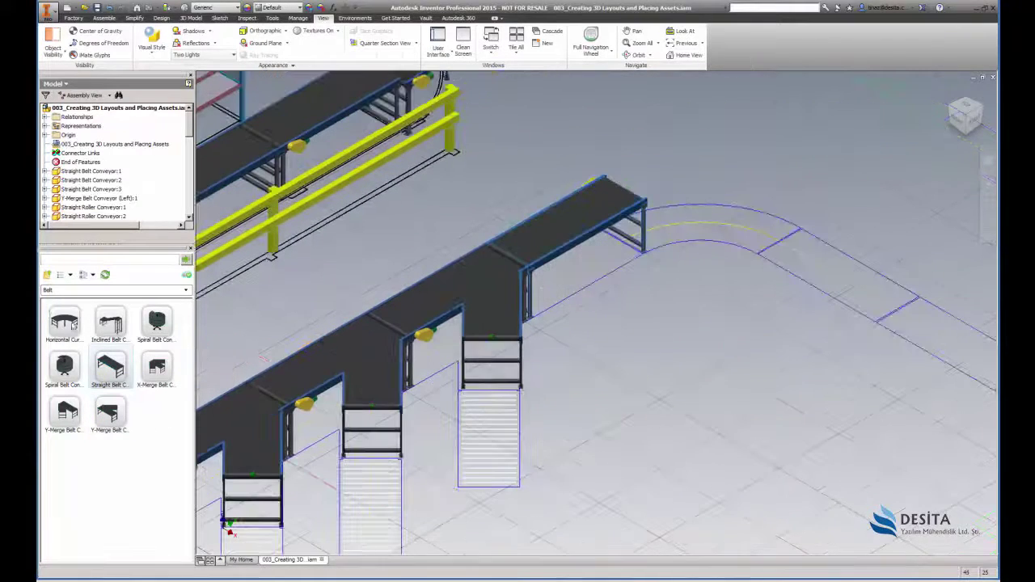
Extend the conveyor loop with curved and straight belt conveyor segments.
left_click_drag(73, 325, 808, 219)
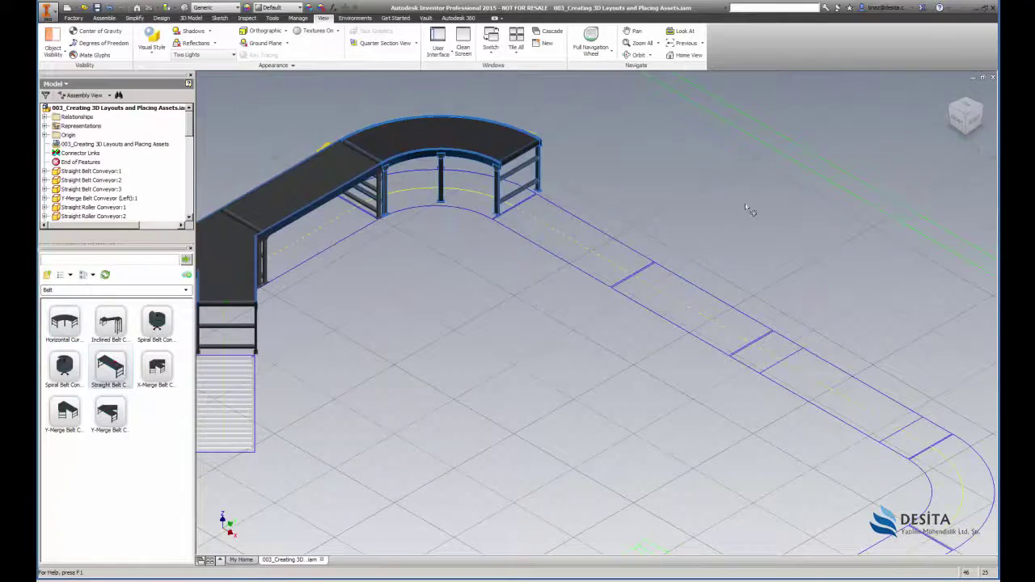
left_click_drag(110, 368, 791, 322)
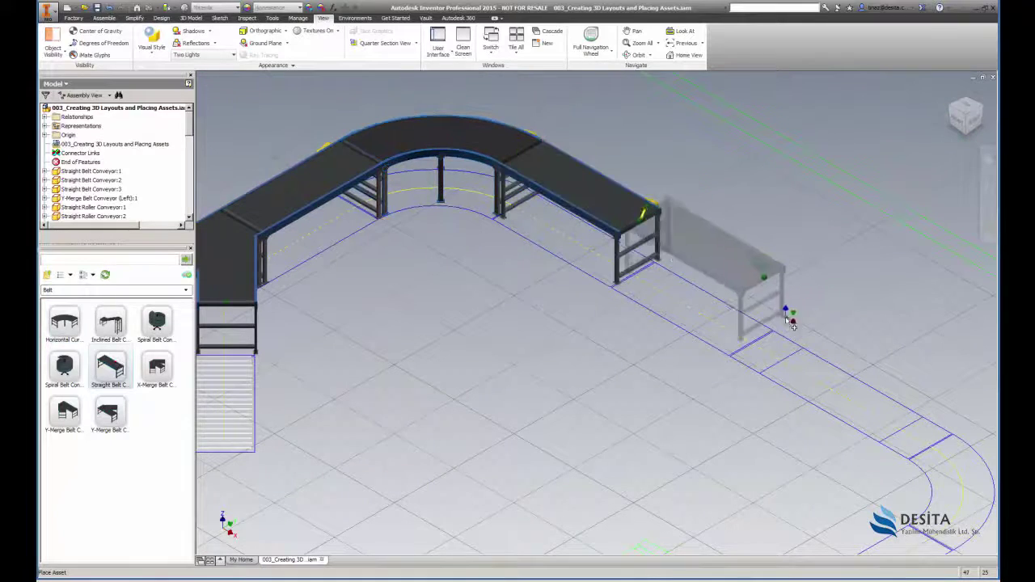
left_click(791, 324)
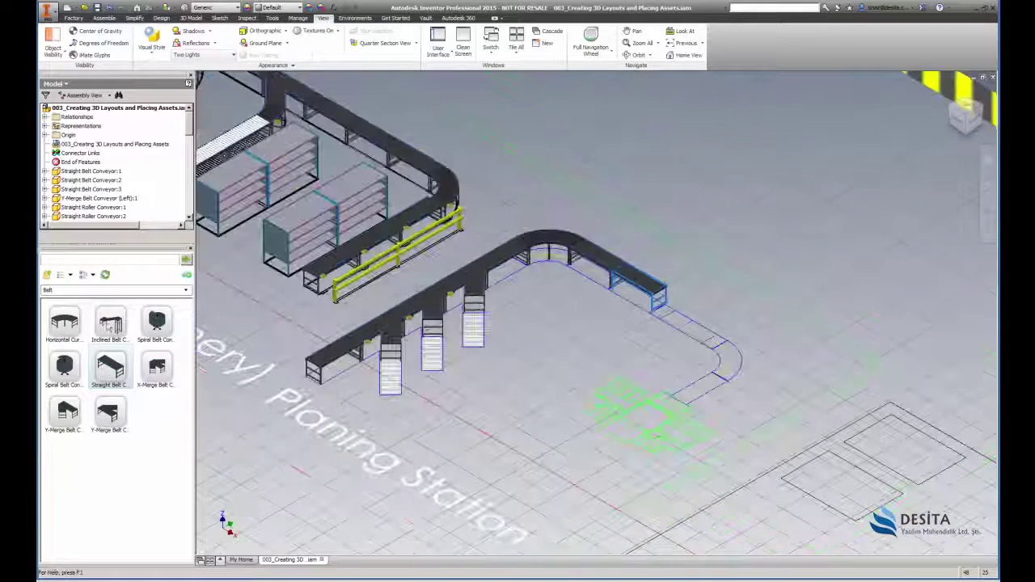
left_click(110, 324)
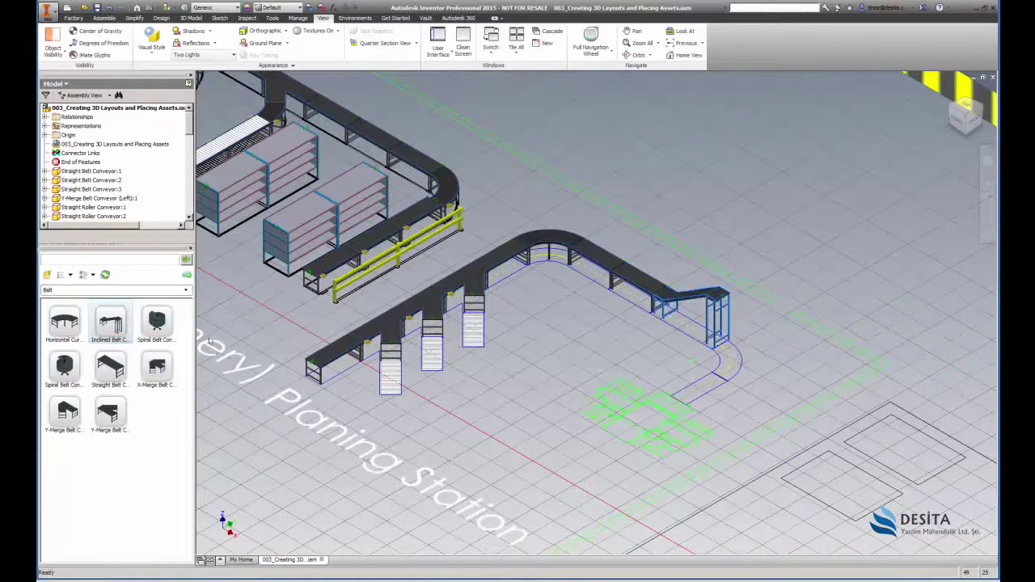
scroll(781, 311, "up", 5)
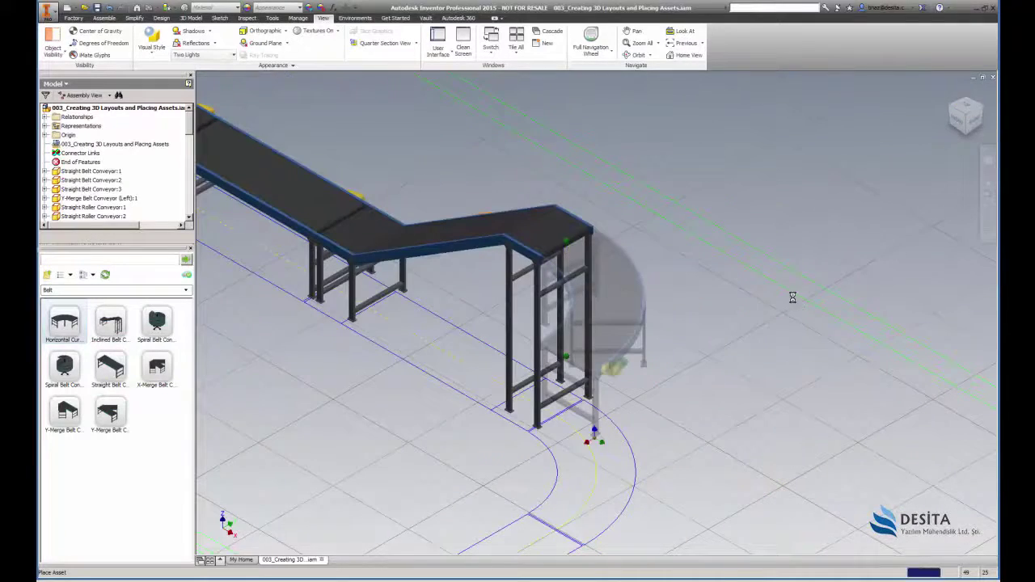
left_click(793, 296)
key("Escape")
Add another straight belt conveyor and a straight roller conveyor at the branch.
scroll(777, 253, "down", 5)
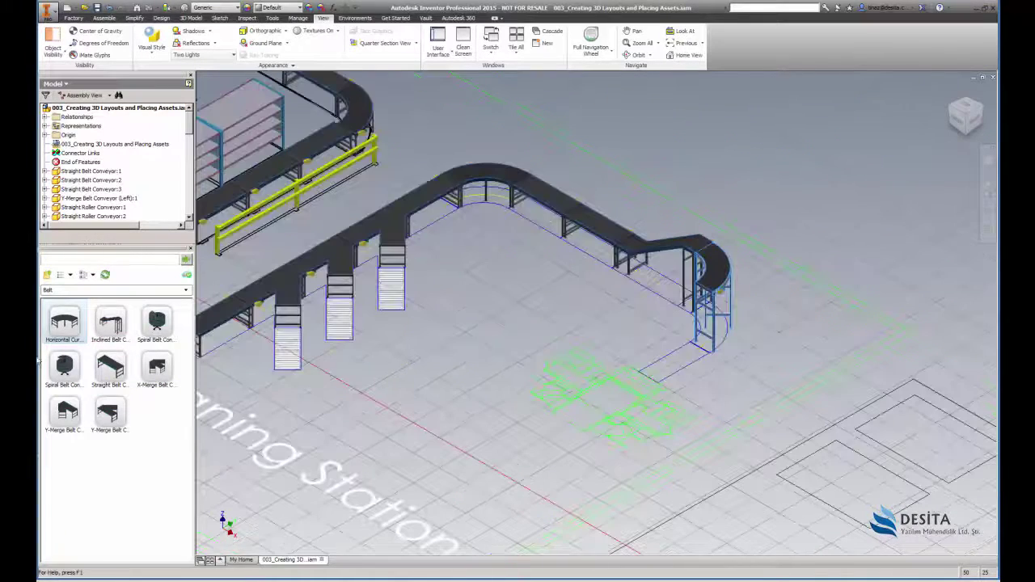
left_click(110, 368)
right_click(811, 304)
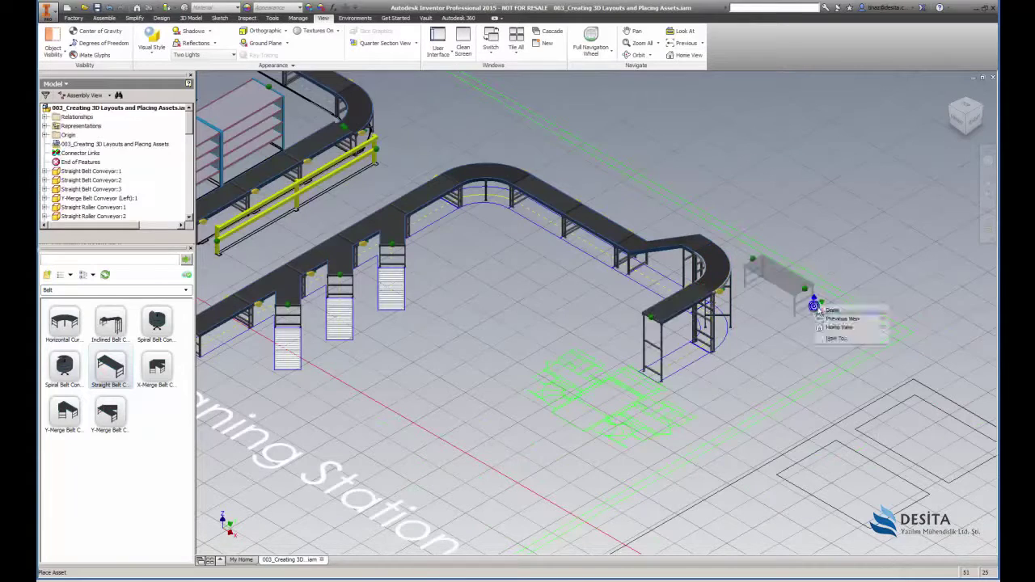
left_click(833, 308)
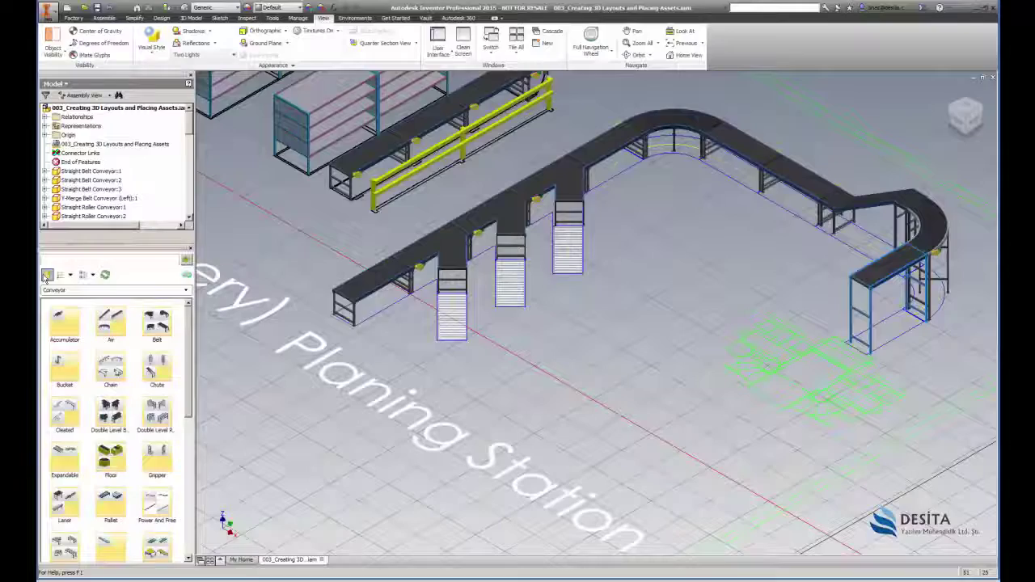
left_click(511, 328)
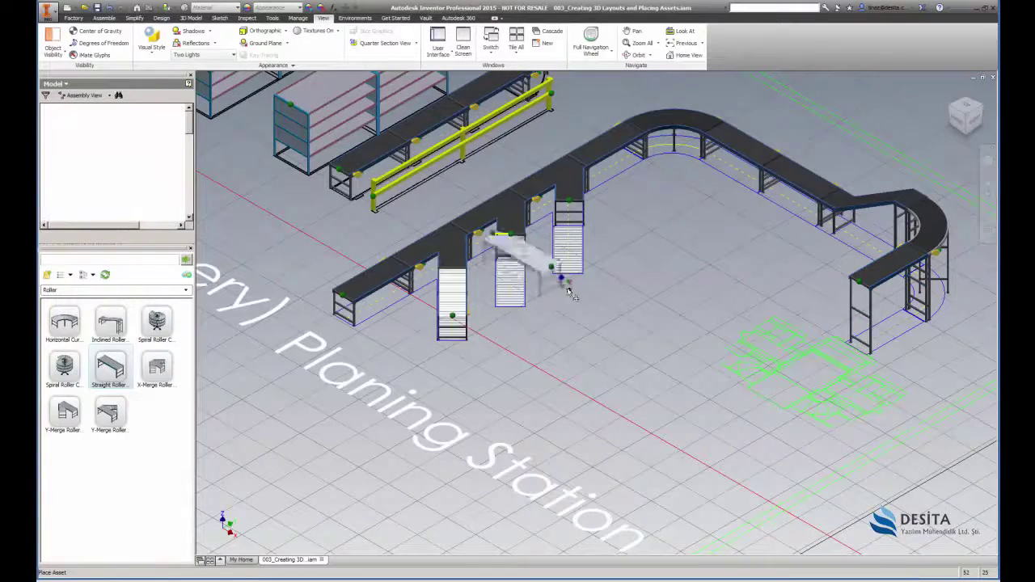
key("Escape")
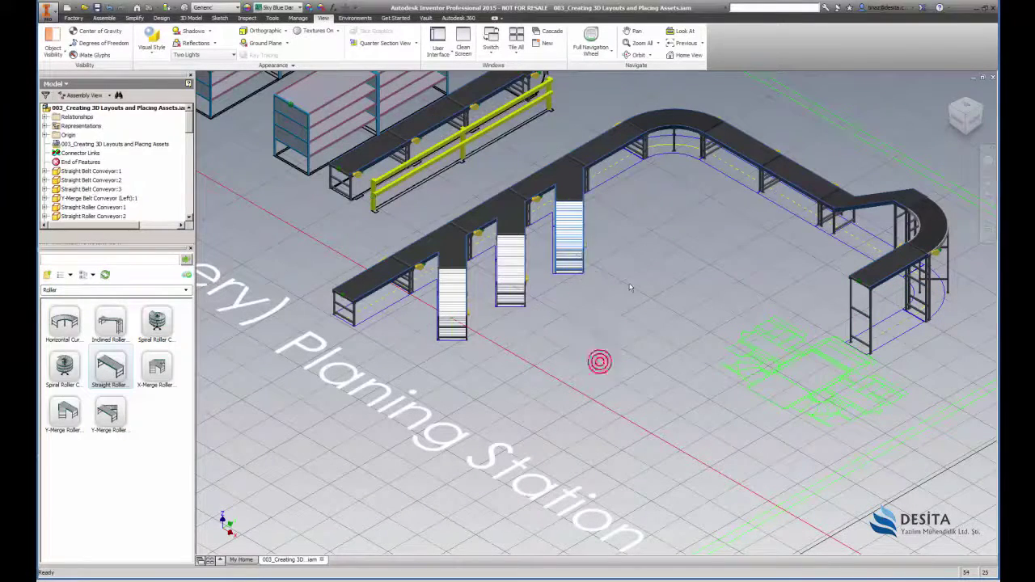
Pan the view to reveal the robot cell and shelving, then switch to the Factory tab.
scroll(596, 363, "down", 2)
scroll(595, 363, "down", 2)
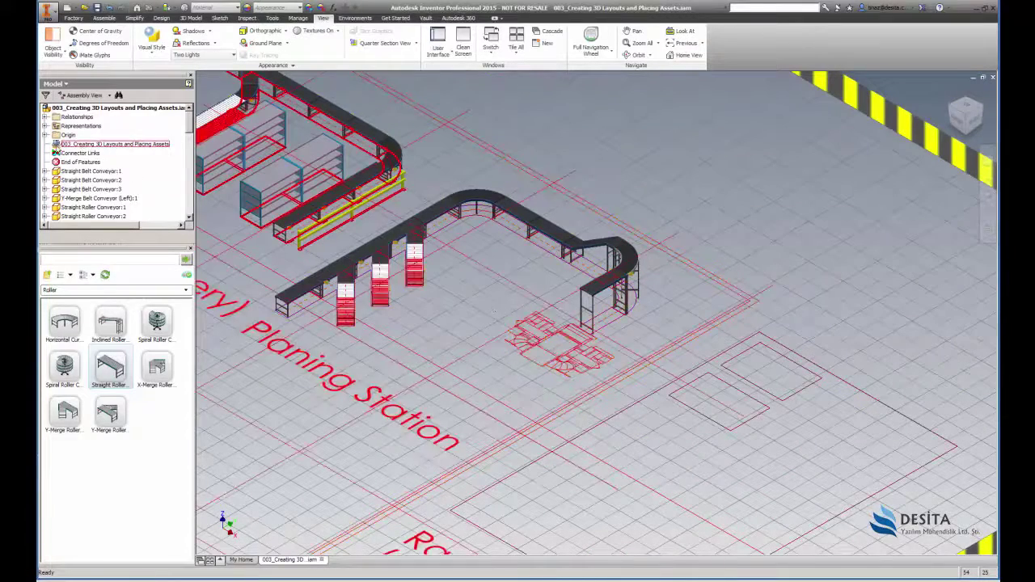
middle_click_drag(400, 291, 566, 285)
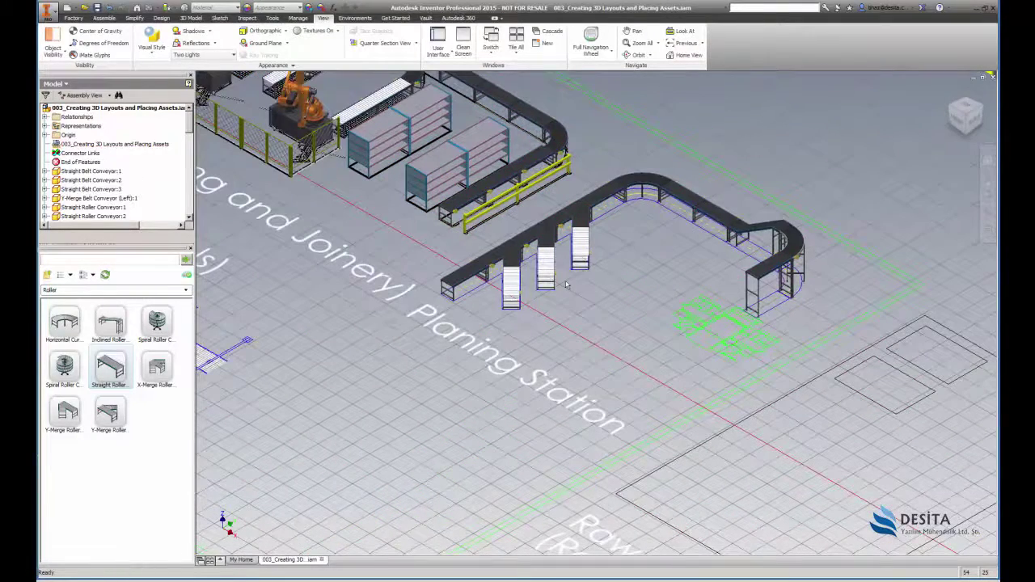
left_click(74, 18)
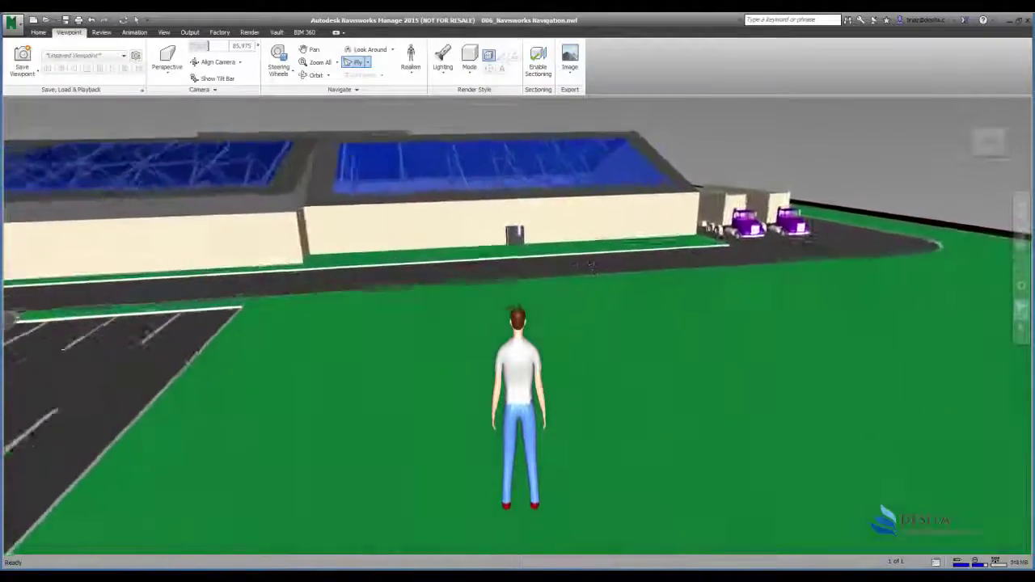
Switch navigation from Fly to Walk and review the Realism options.
left_click_drag(591, 267, 587, 275)
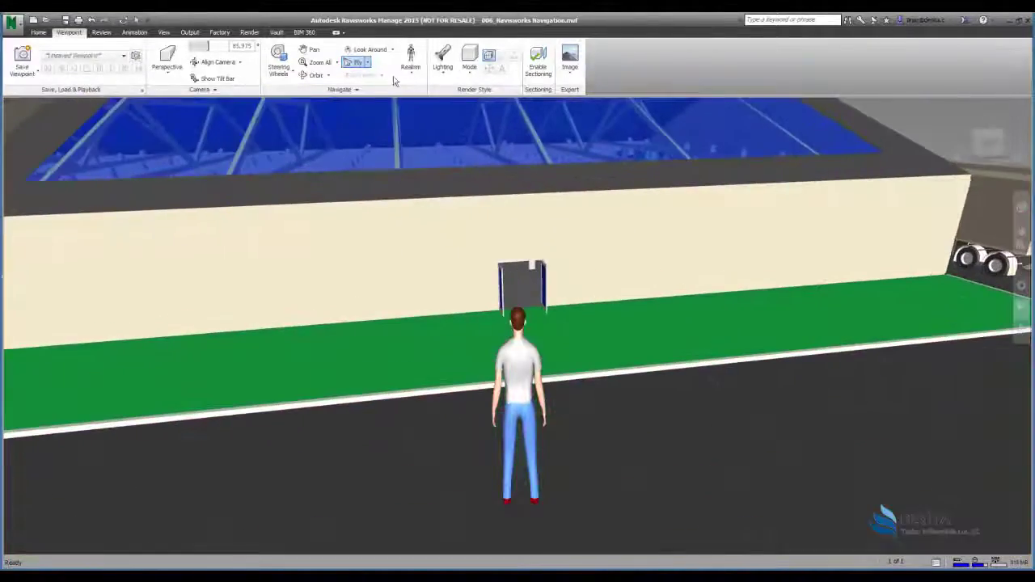
left_click(368, 62)
left_click(362, 84)
left_click(411, 71)
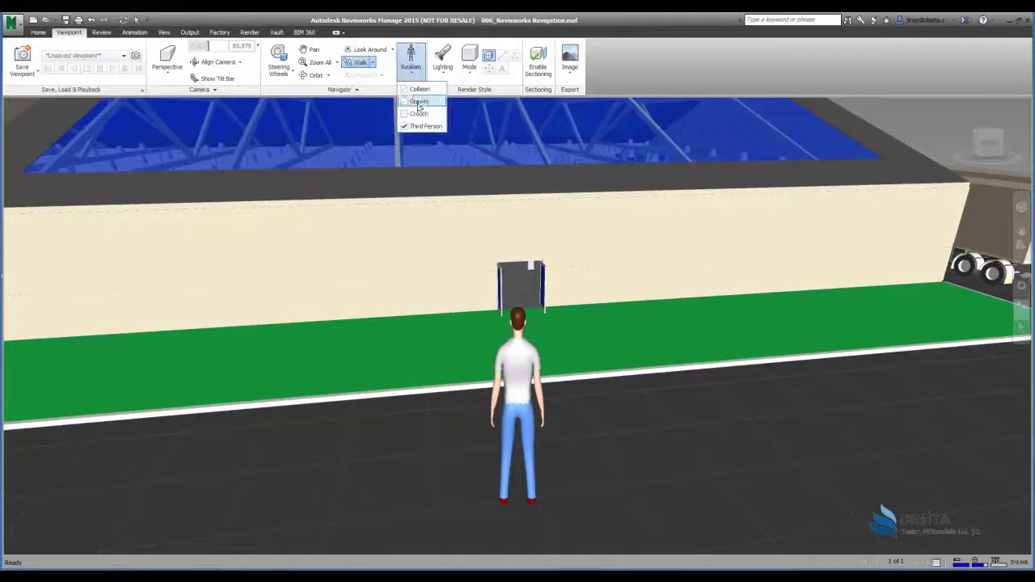
left_click(350, 60)
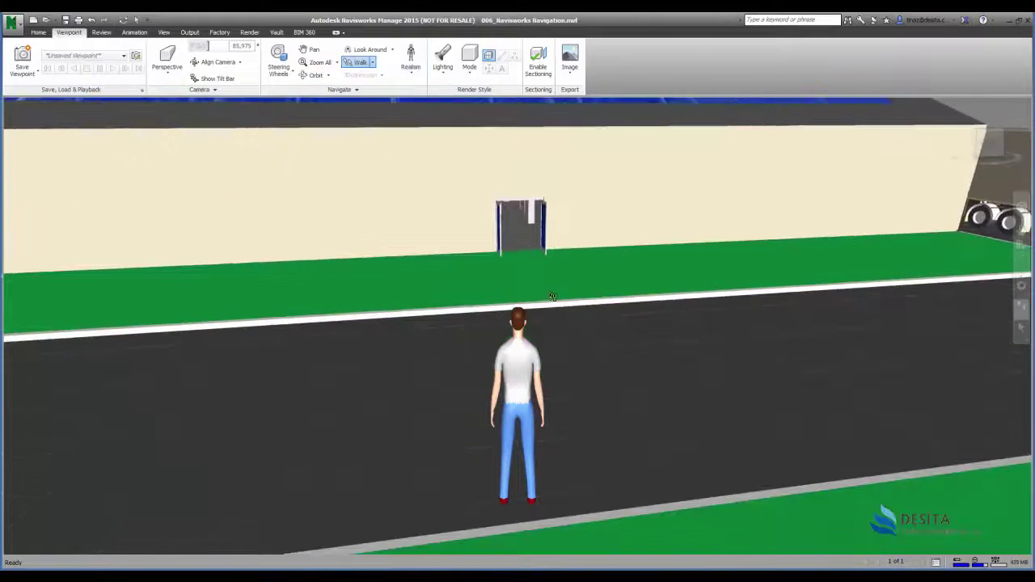
Walk the avatar from the road into the factory aisle, turning toward the conveyors and red robots.
mouse_move(612, 416)
left_mouse_down()
mouse_move(543, 194)
mouse_move(514, 201)
mouse_move(630, 289)
mouse_move(877, 340)
left_mouse_up()
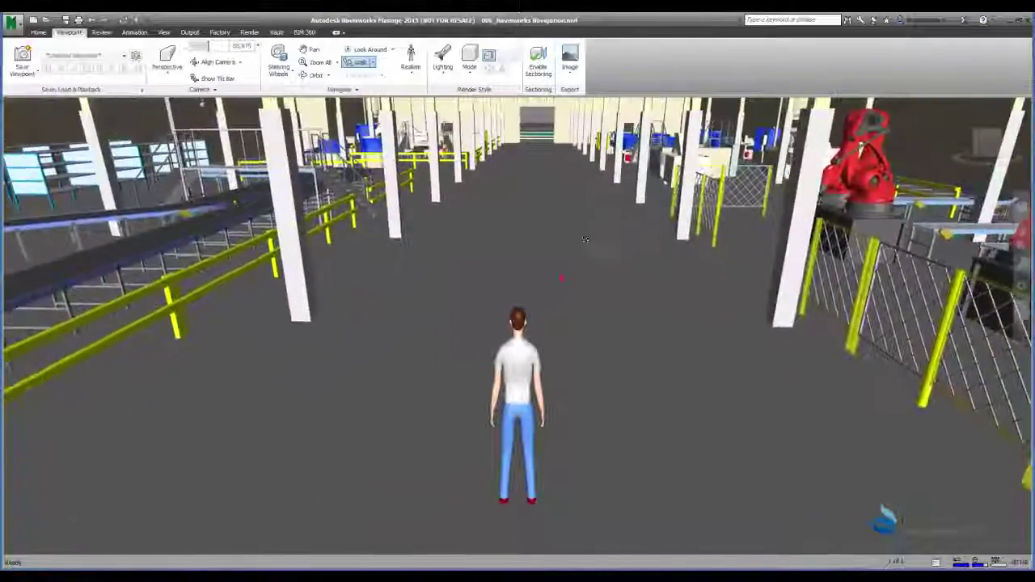
mouse_move(877, 340)
left_mouse_down()
mouse_move(703, 240)
mouse_move(842, 380)
mouse_move(416, 387)
mouse_move(614, 380)
mouse_move(485, 380)
mouse_move(604, 250)
mouse_move(717, 373)
left_mouse_up()
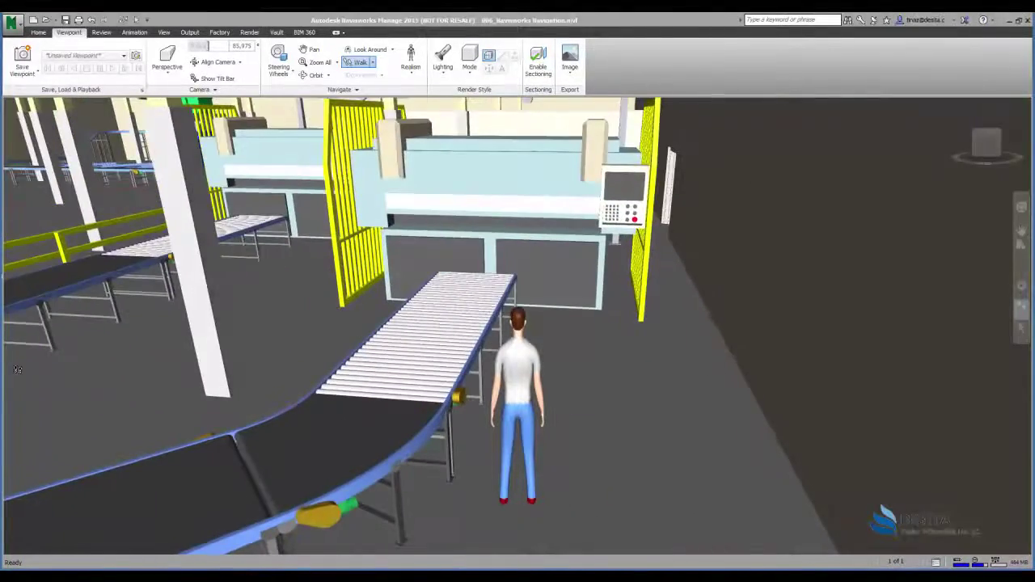
mouse_move(16, 369)
left_mouse_down()
mouse_move(3, 343)
mouse_move(662, 236)
mouse_move(849, 188)
mouse_move(119, 41)
left_mouse_up()
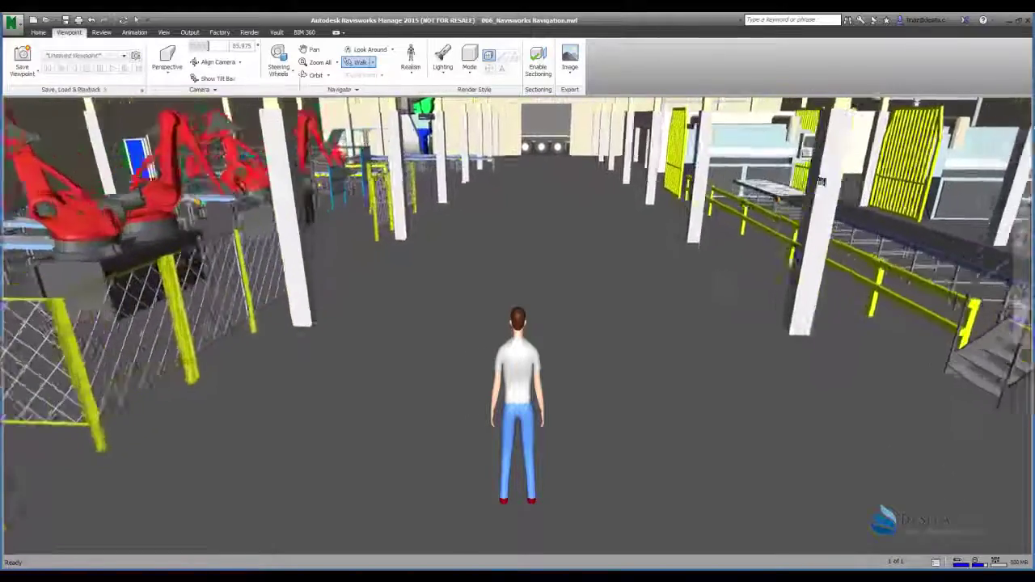
Swap the viewpoint avatar to Office Female and walk it to an office doorway.
left_click(135, 55)
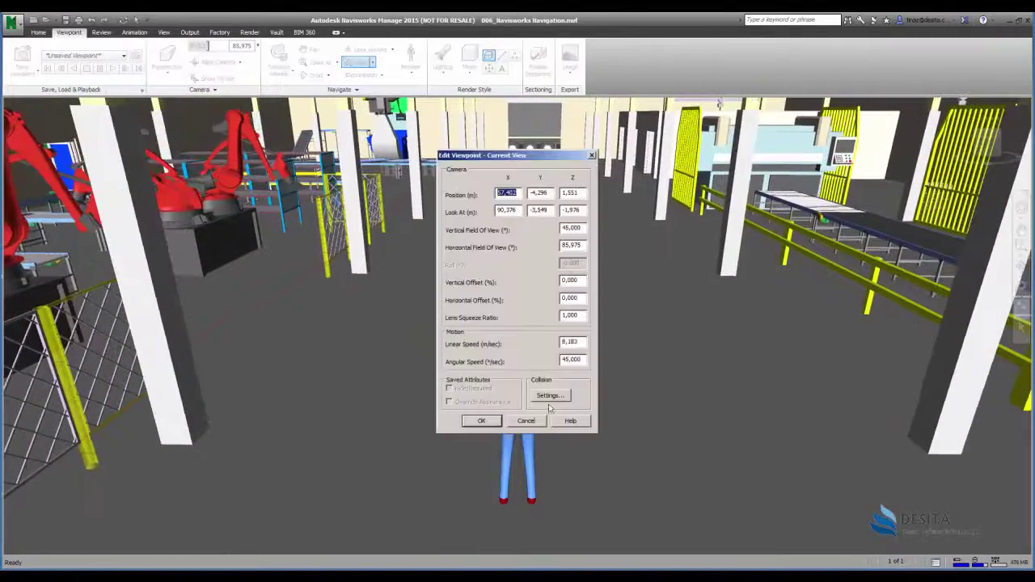
left_click(549, 395)
left_click(578, 328)
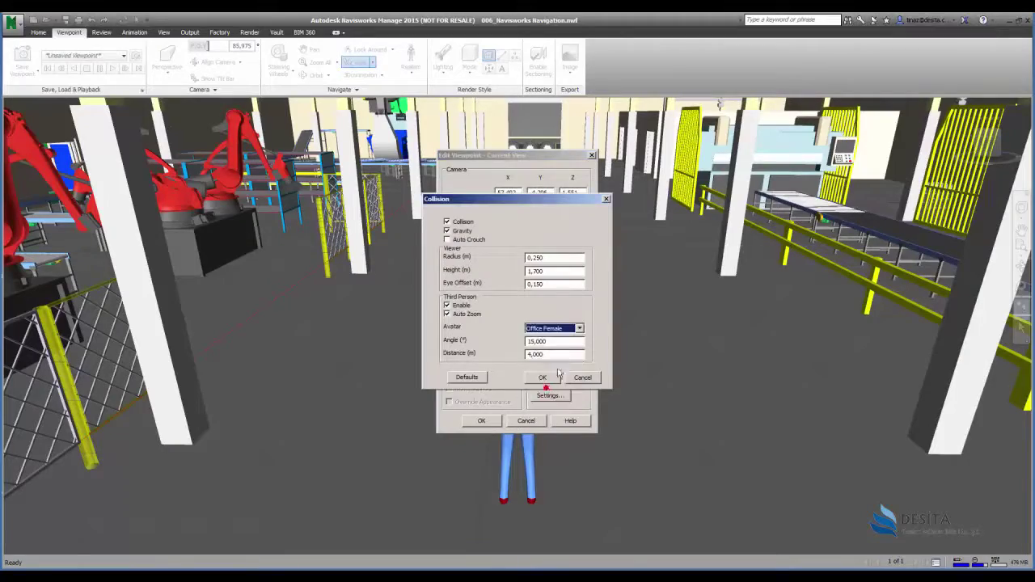
left_click(543, 377)
key("Return")
mouse_move(656, 280)
left_mouse_down()
mouse_move(685, 335)
mouse_move(753, 350)
left_mouse_up()
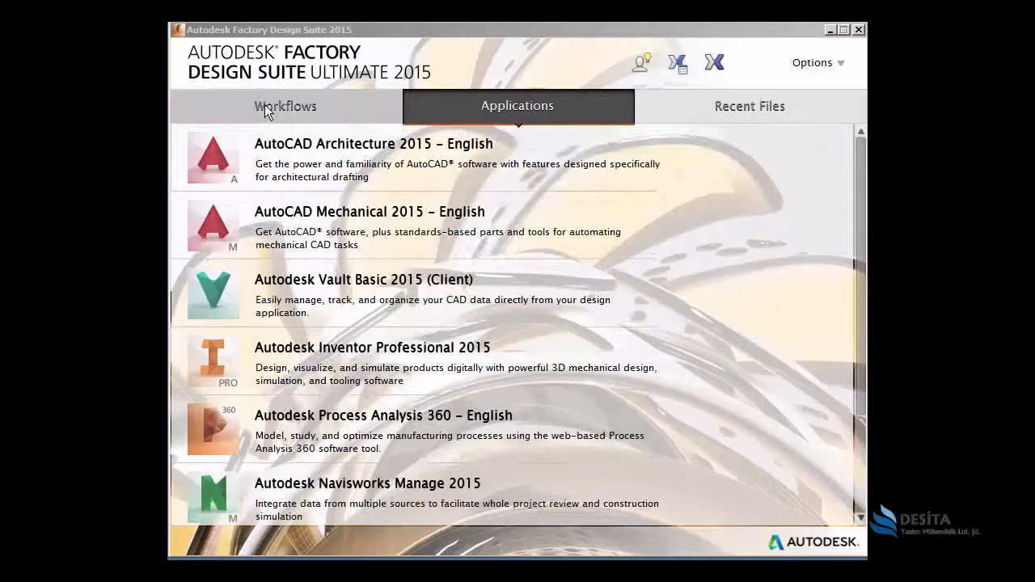
Switch the Factory Design Suite launcher from its application list to the Workflows tiles.
scroll(391, 224, "up", 1)
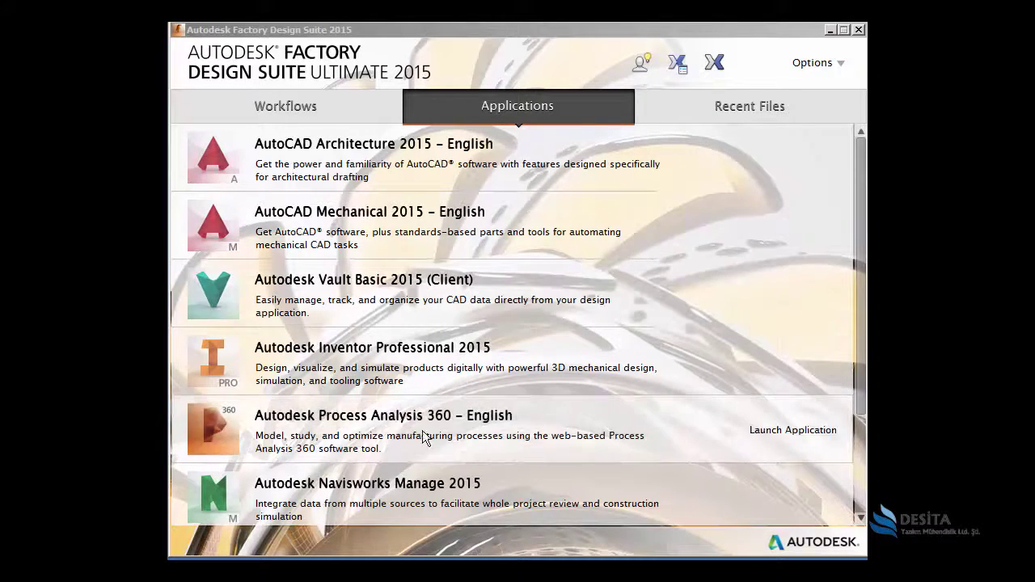
left_click(287, 108)
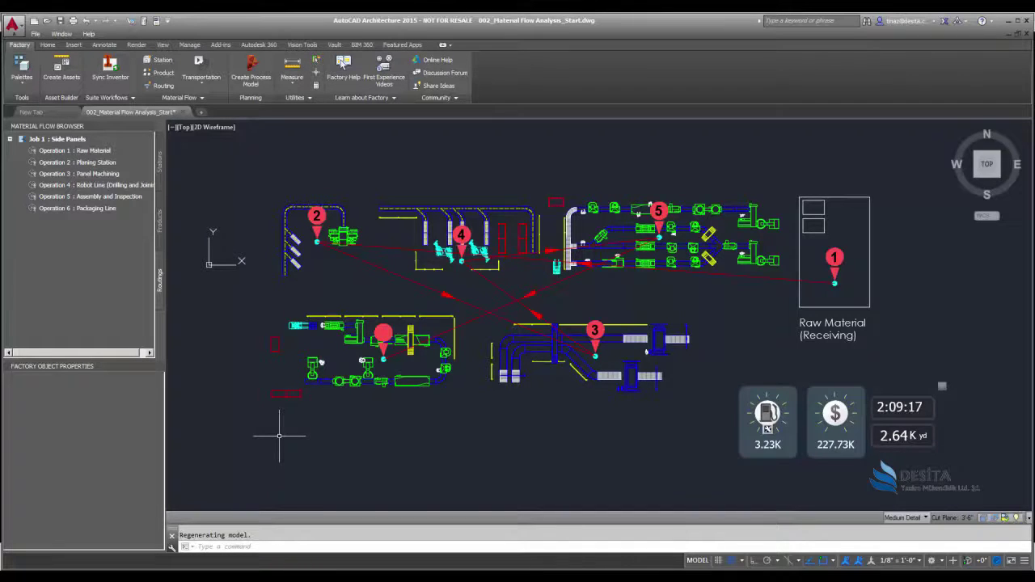
Drag stations 2, 5 and 6 closer together to shorten the material-flow distance.
left_click_drag(317, 241, 669, 154)
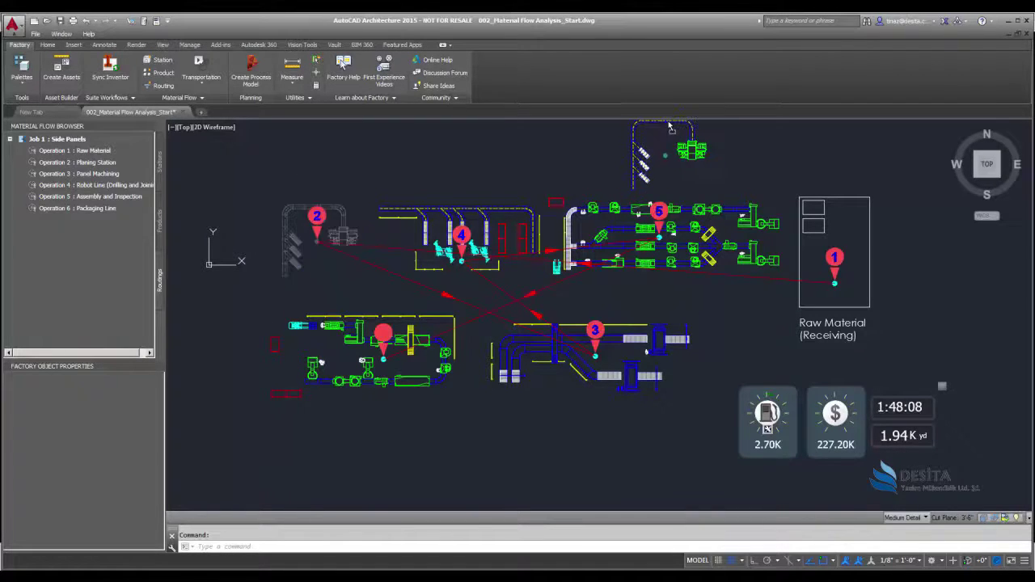
left_click_drag(659, 210, 432, 235)
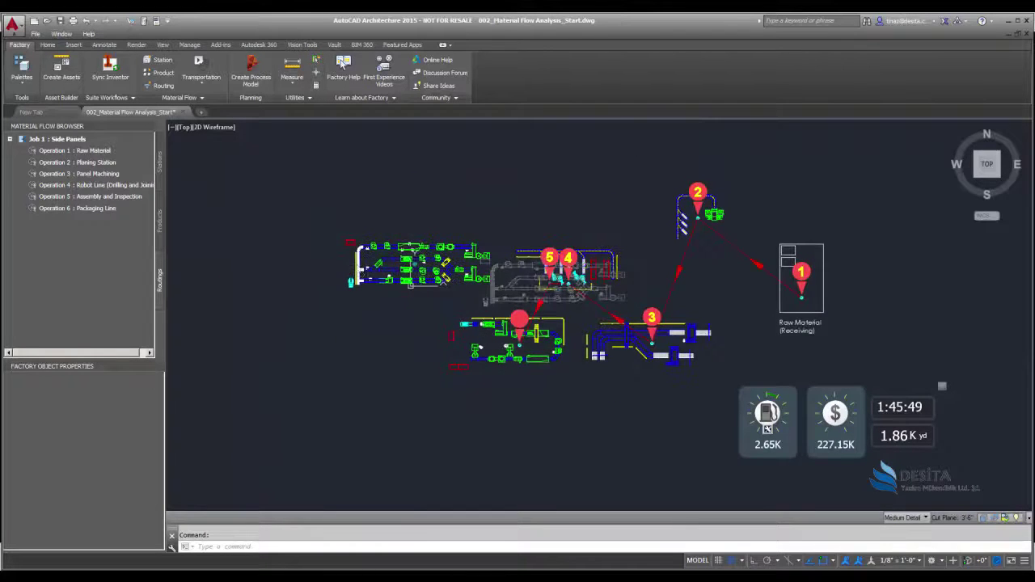
left_click_drag(683, 184, 681, 233)
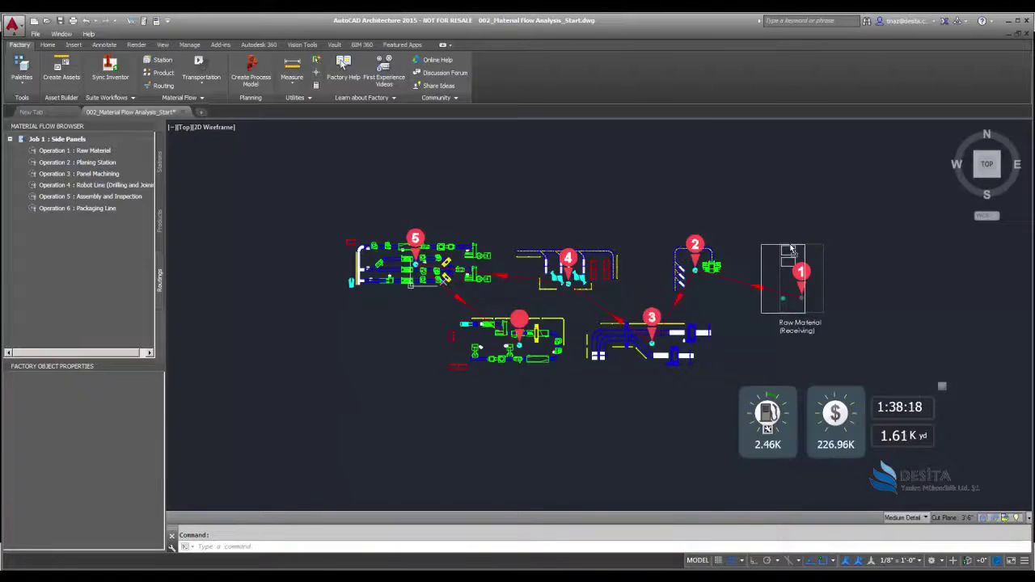
left_click_drag(498, 321, 401, 329)
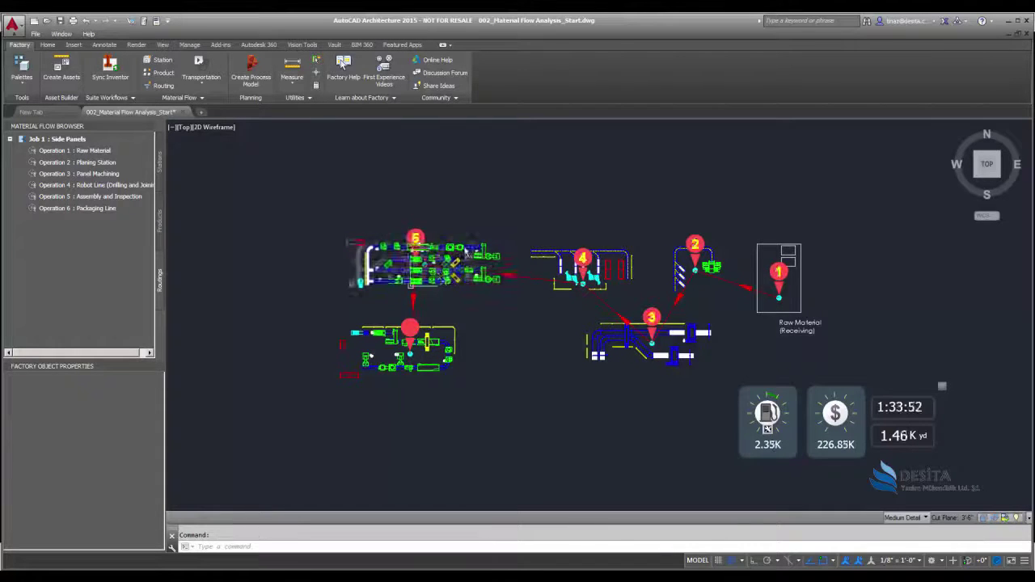
In the Material Flow Browser, keep Operation 2 as Planing and set Operation 3 to Panel Machining.
left_click(87, 162)
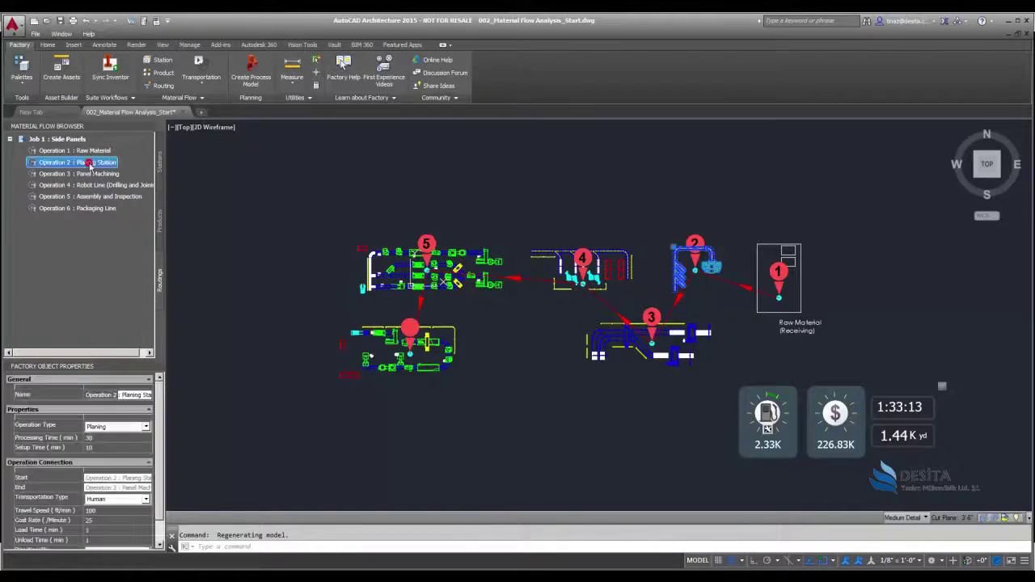
left_click_drag(81, 365, 84, 291)
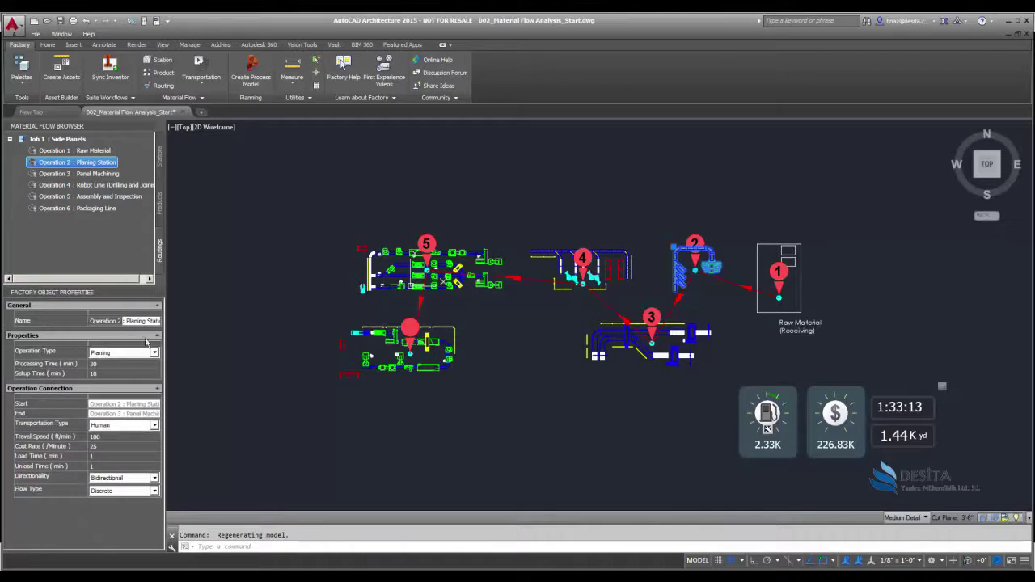
left_click(122, 353)
left_click(122, 407)
left_click(92, 174)
left_click(121, 353)
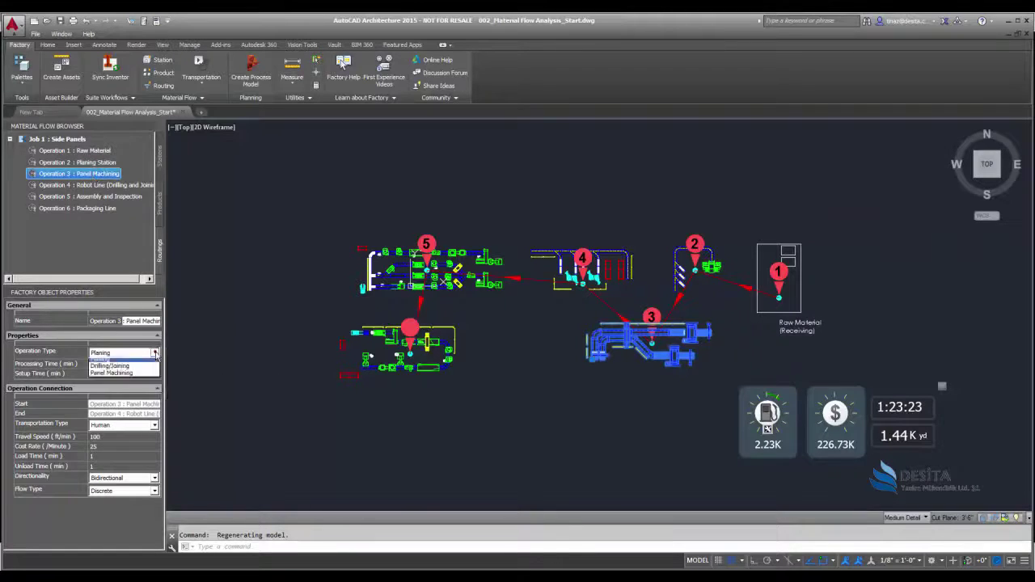
left_click(113, 419)
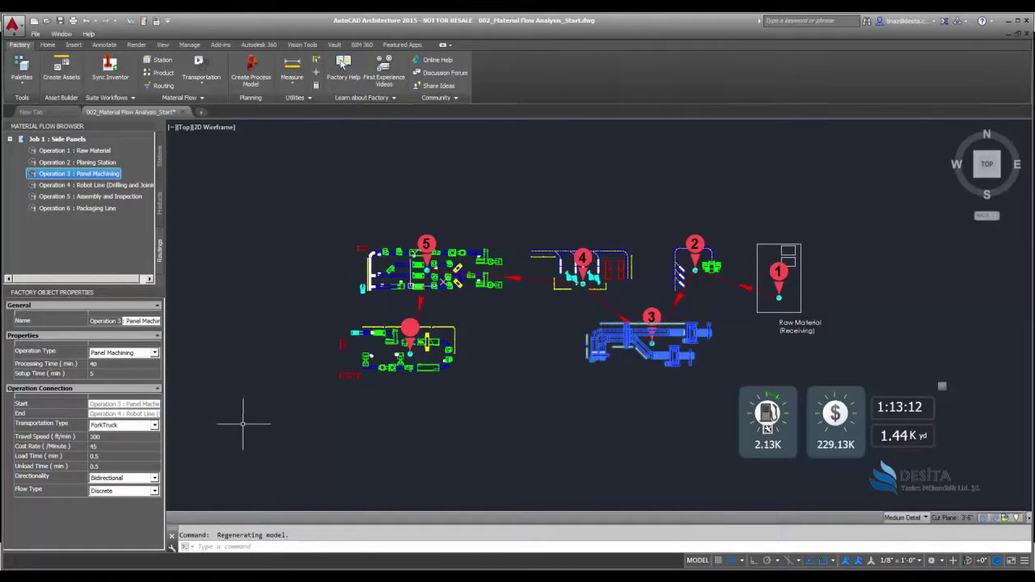
left_click(89, 185)
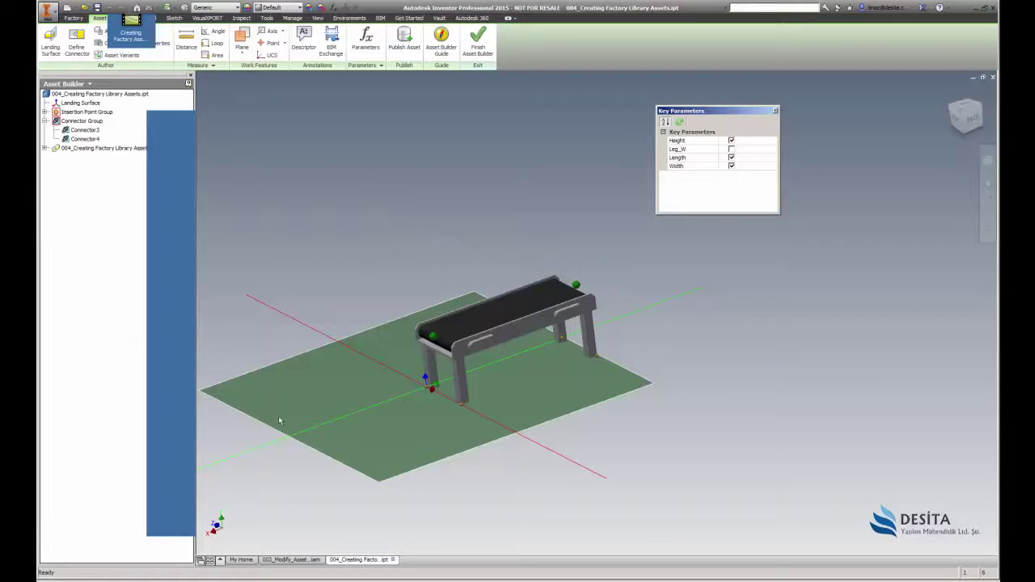
In 003_Modify_Asset_Properties.iam, open User Assets and start placing My Conveyor.
left_click(291, 559)
double_click(158, 322)
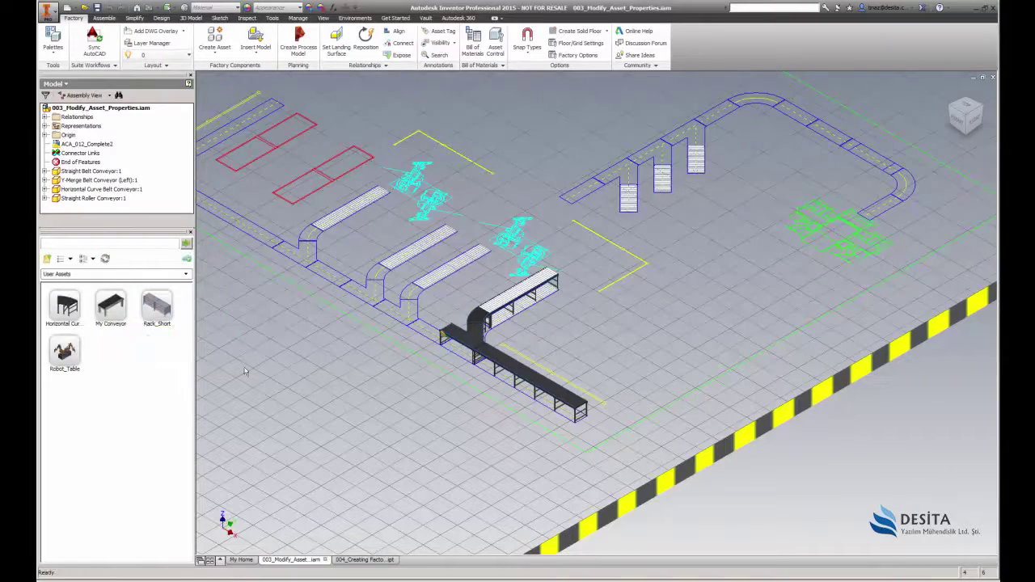
left_click(116, 311)
scroll(493, 380, "up", 5)
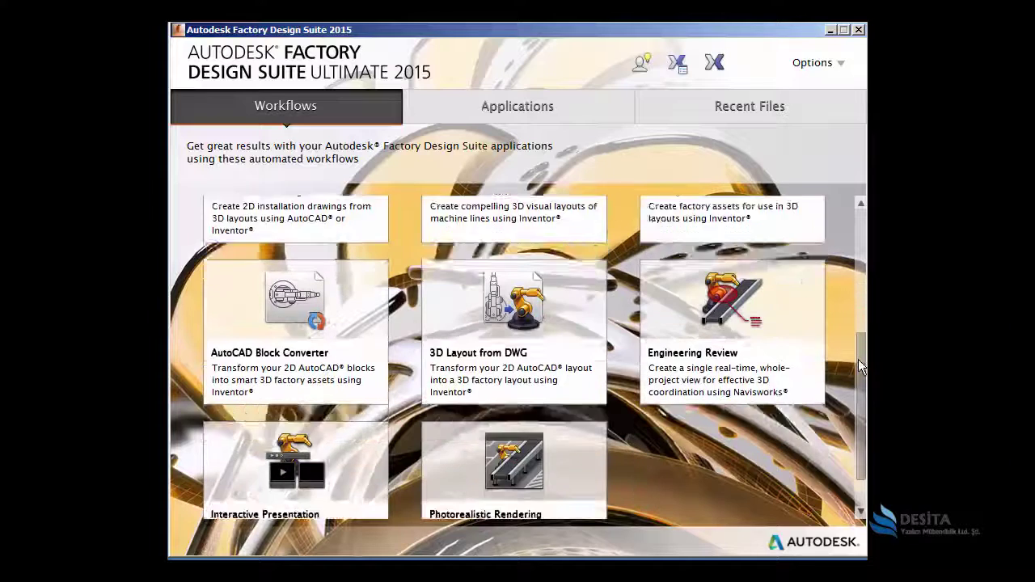
Scroll the Workflows tab down to reveal Engineering Review and Photorealistic Rendering tiles.
left_click_drag(858, 337, 859, 384)
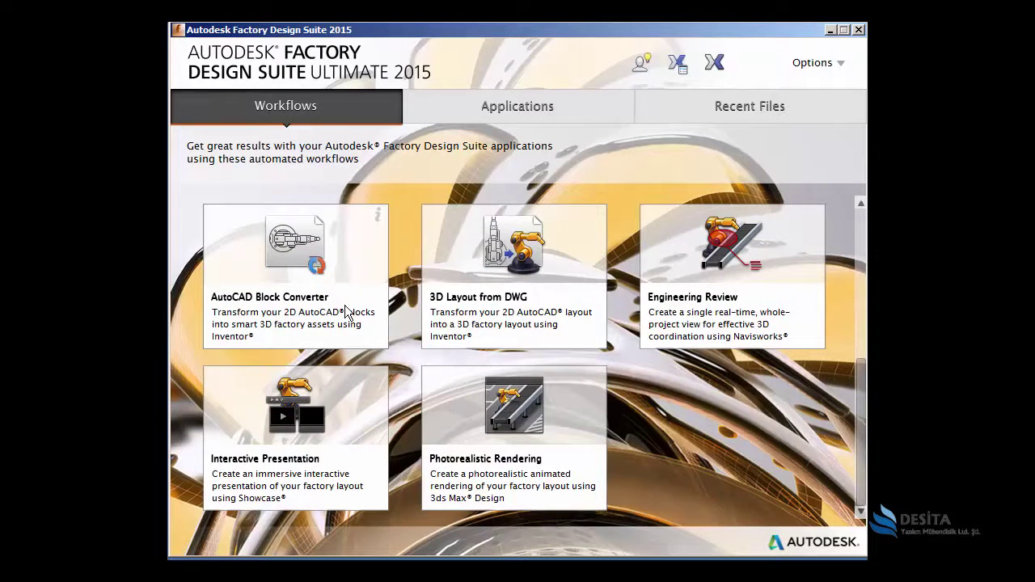